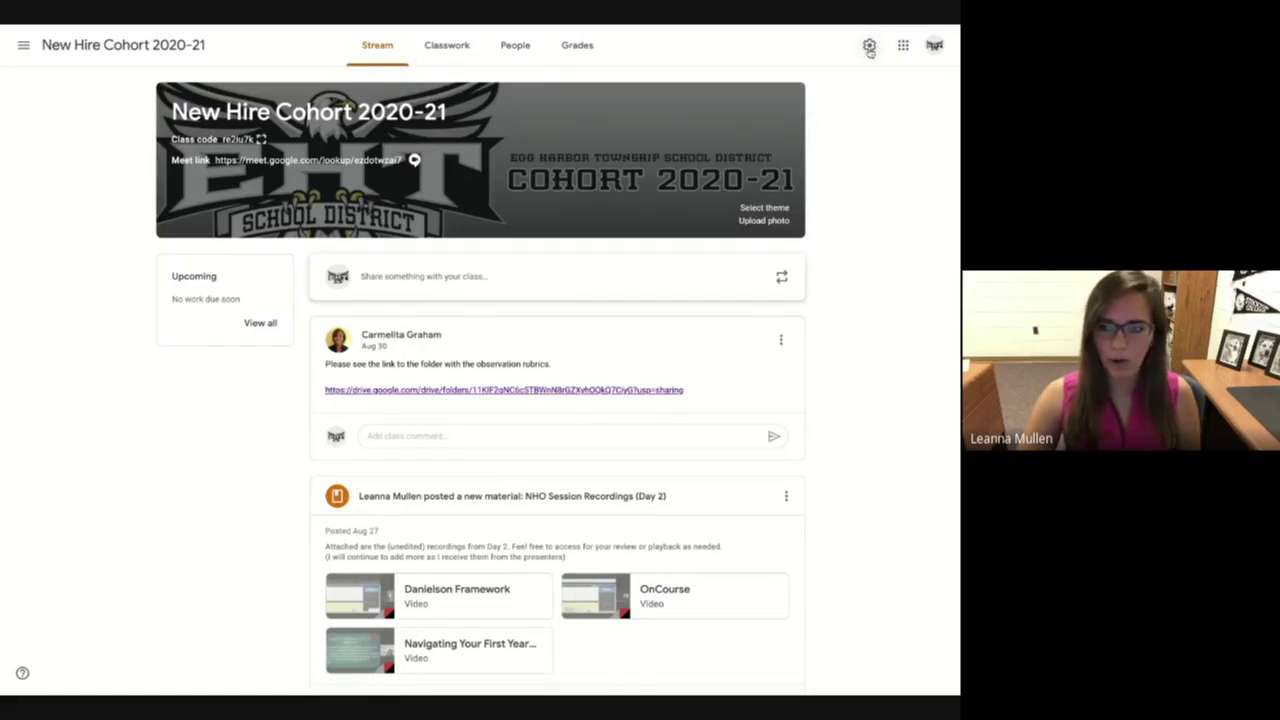
Step: Review the New Hire Cohort 2020-21 class settings, covering class details, General options and Grading, and return to the class stream
left_click(869, 46)
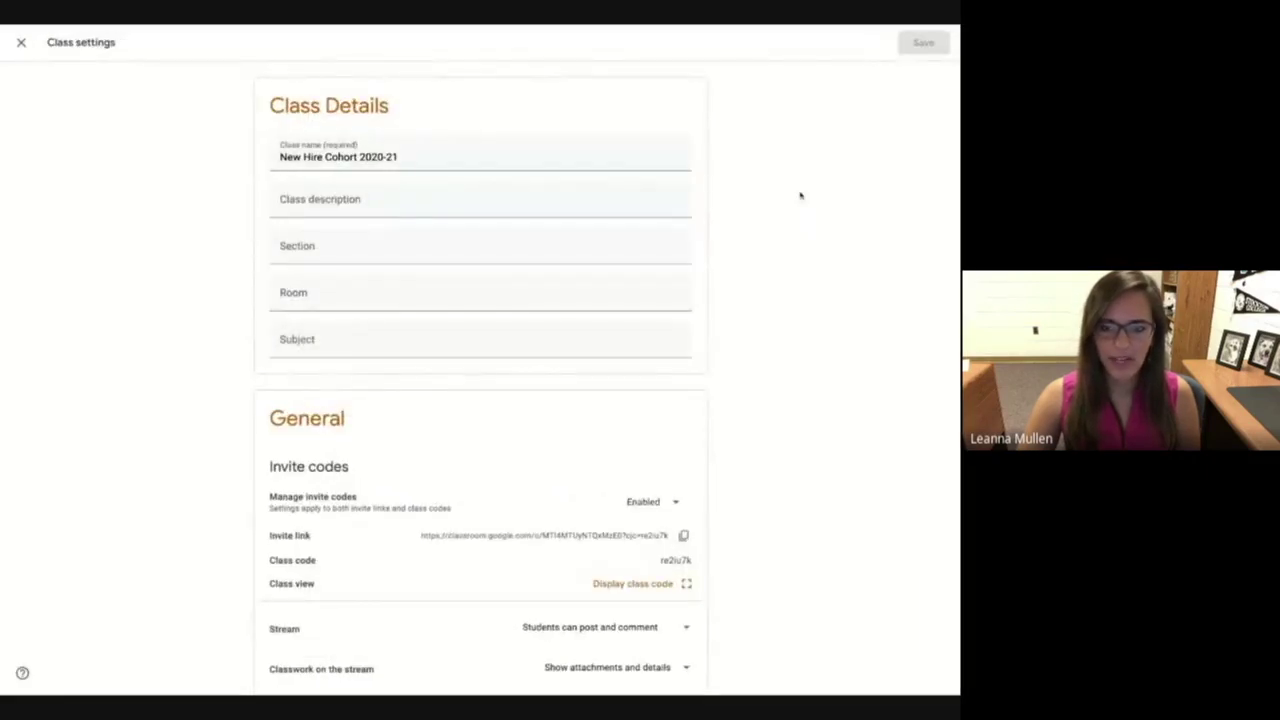
scroll(650, 393, "down", 3)
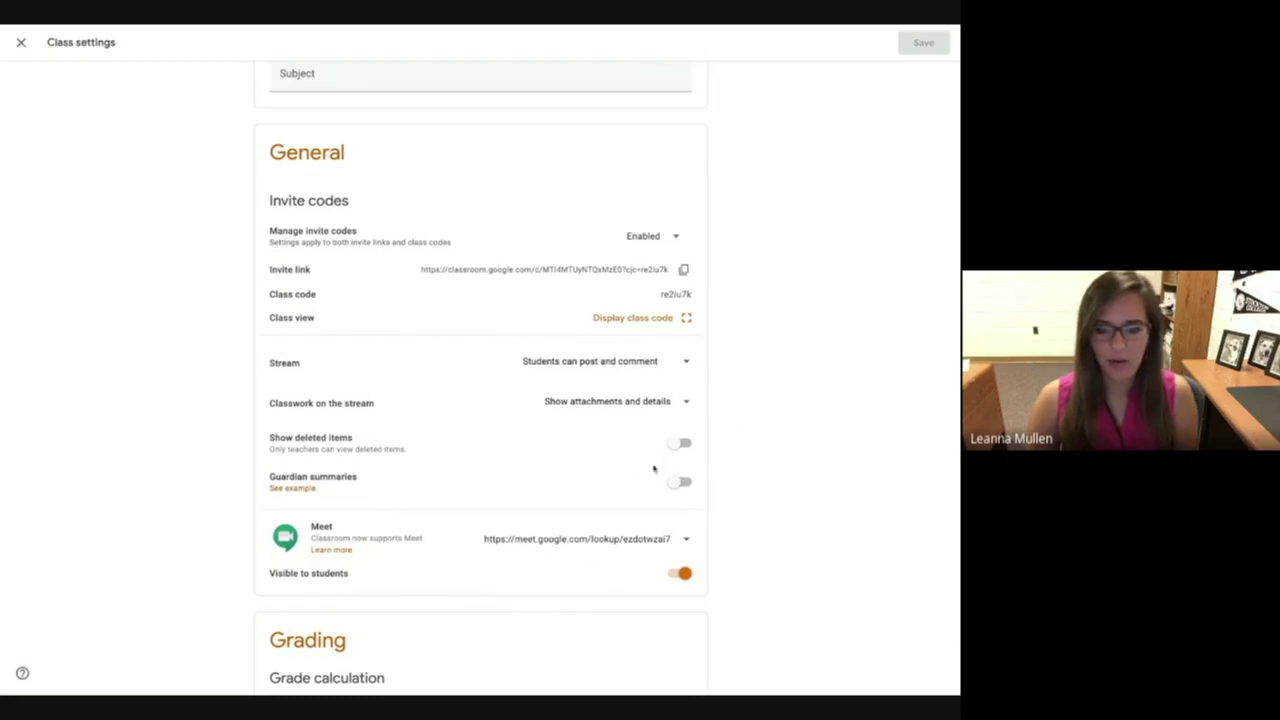
scroll(760, 401, "down", 1)
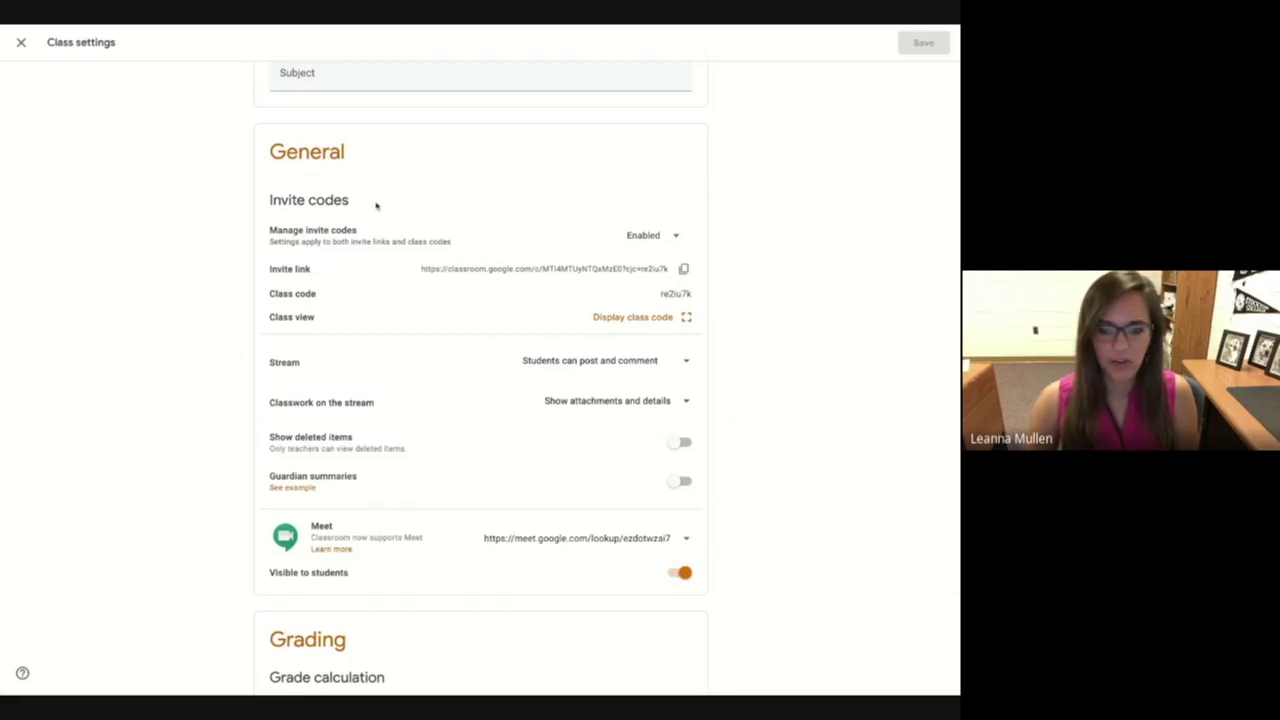
scroll(345, 540, "down", 1)
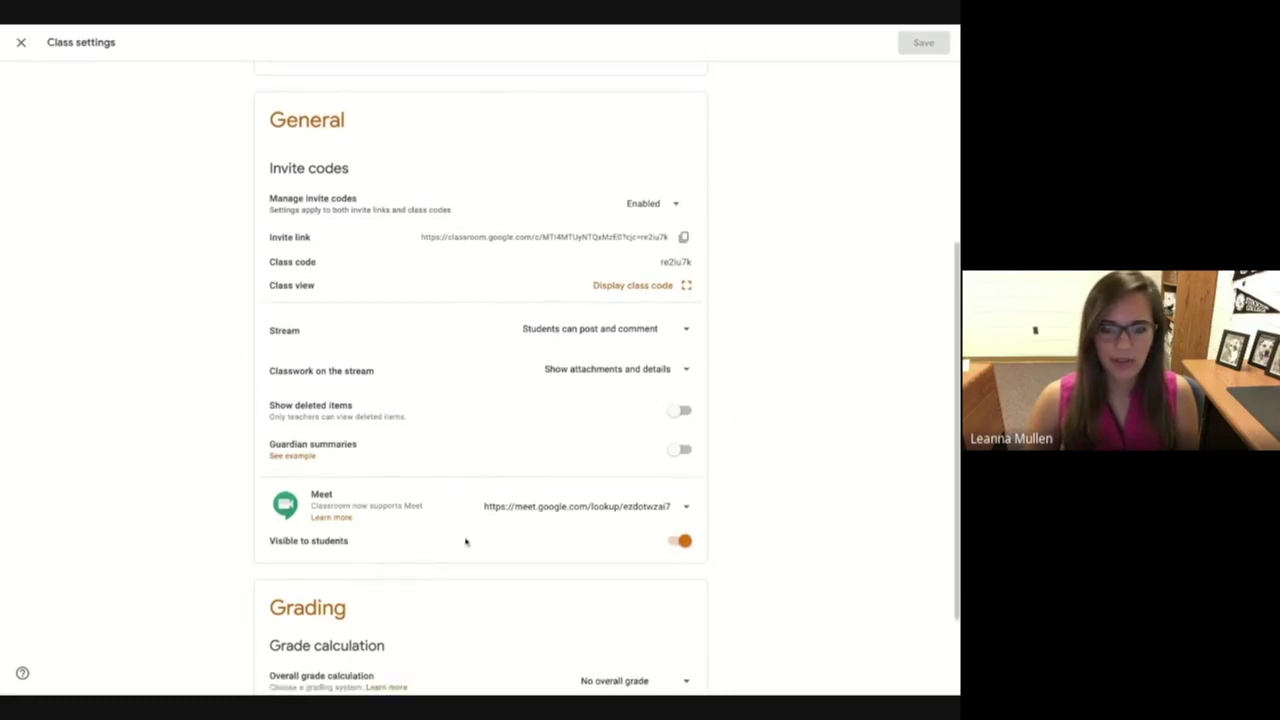
scroll(379, 365, "down", 3)
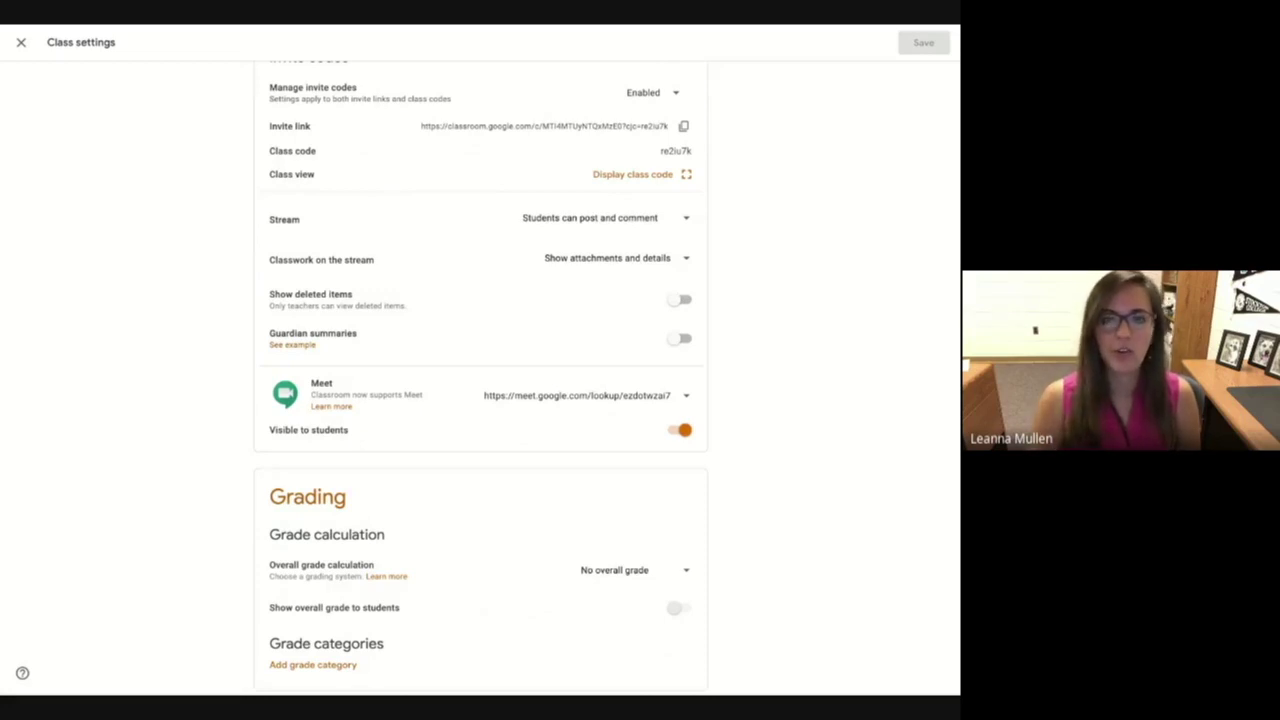
left_click(22, 42)
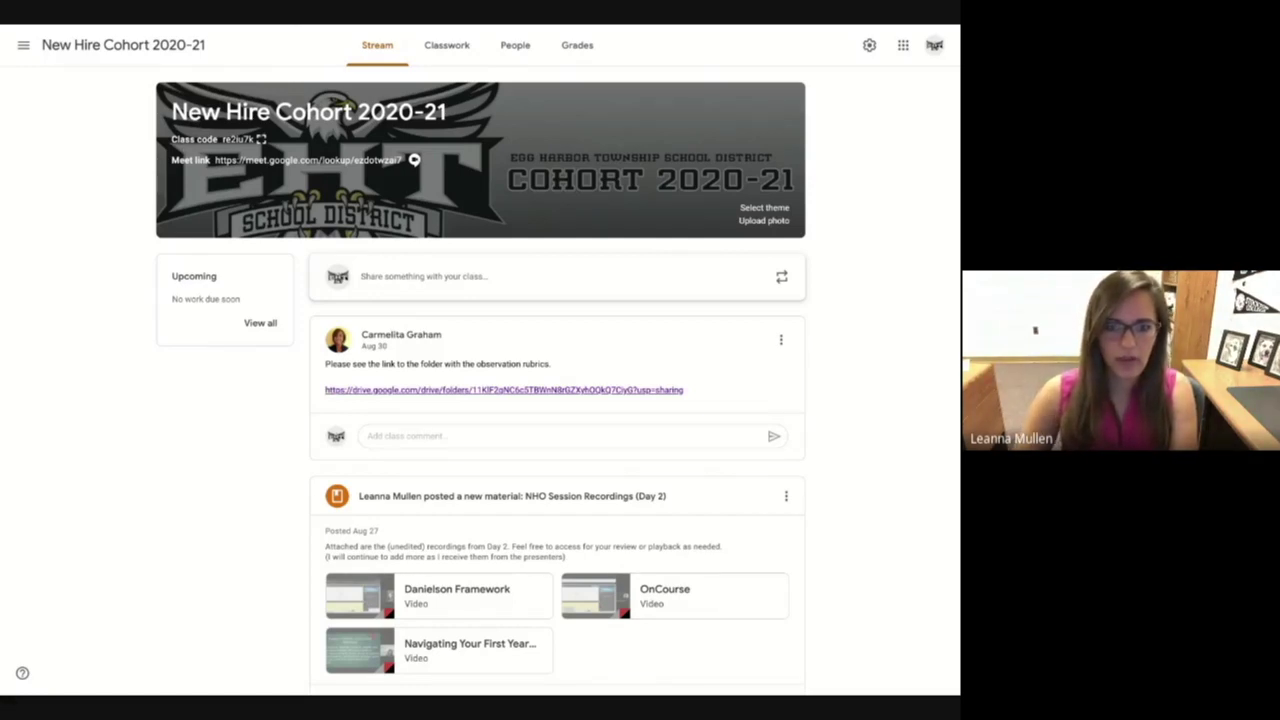
Step: Switch to Google Calendar and start appointment slots titled "Meet and Greet" on Tuesday, September 8 at 1:00pm
key("alt+Tab")
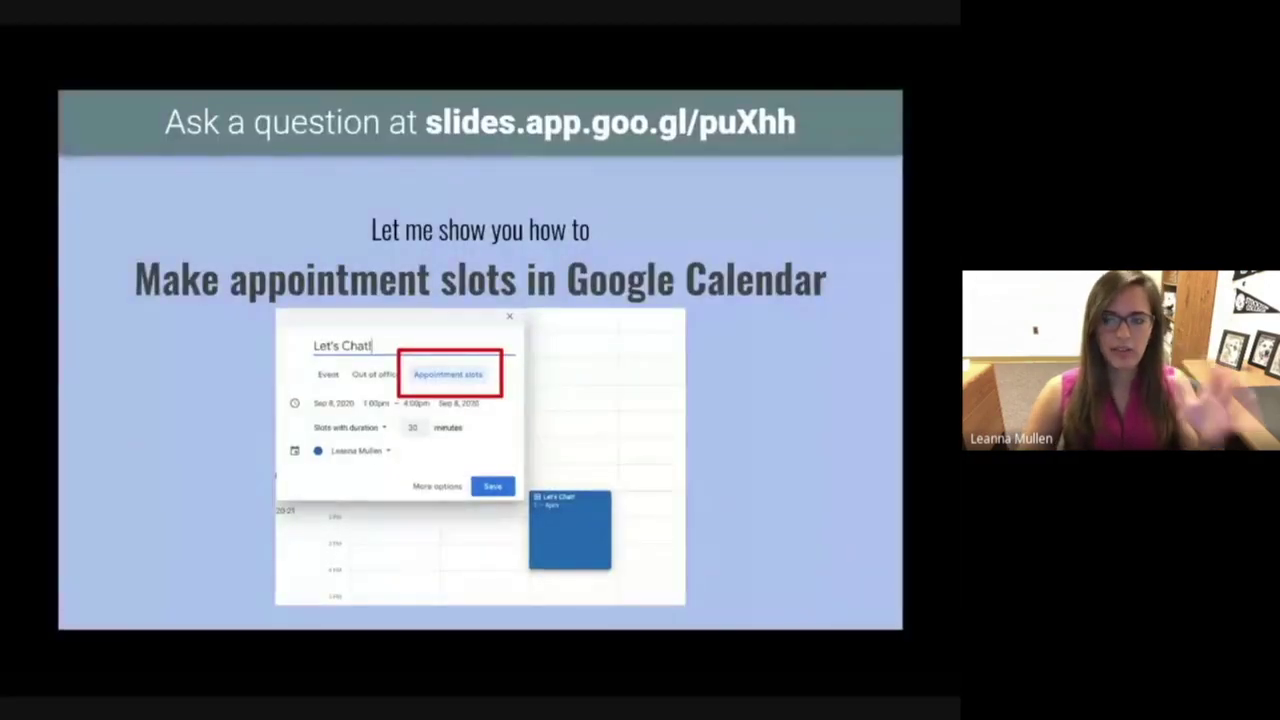
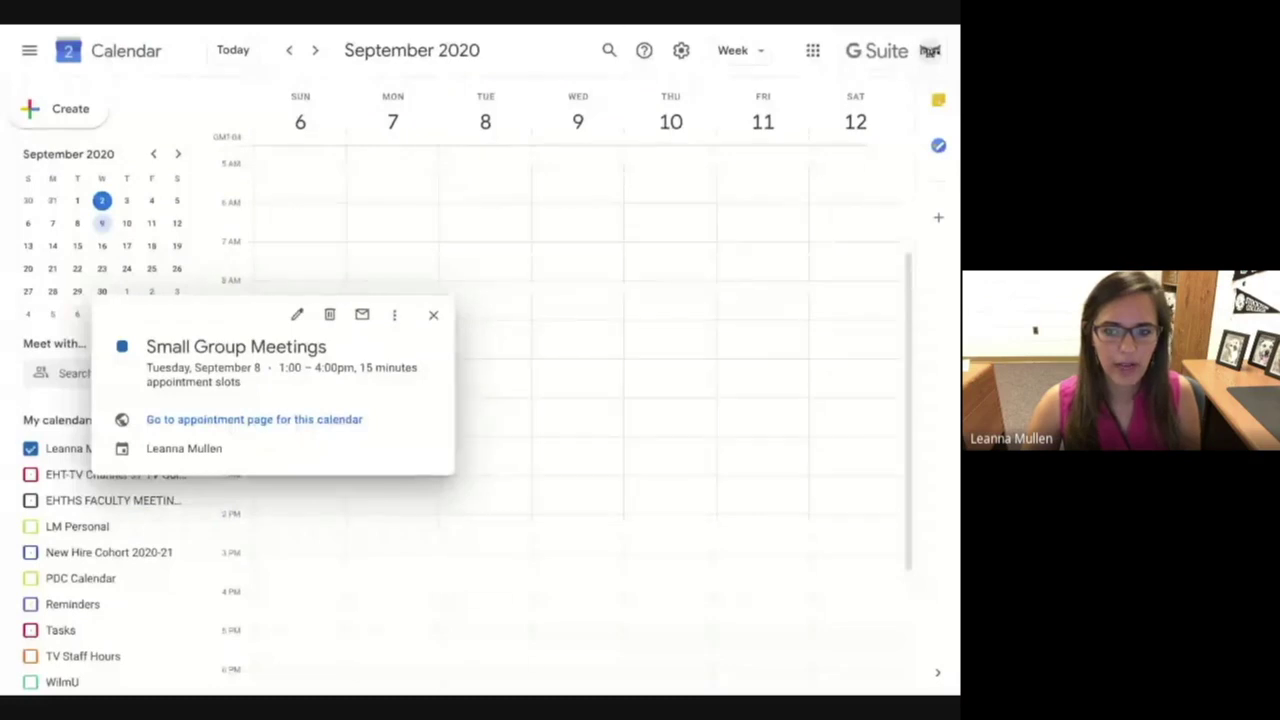
left_click(432, 315)
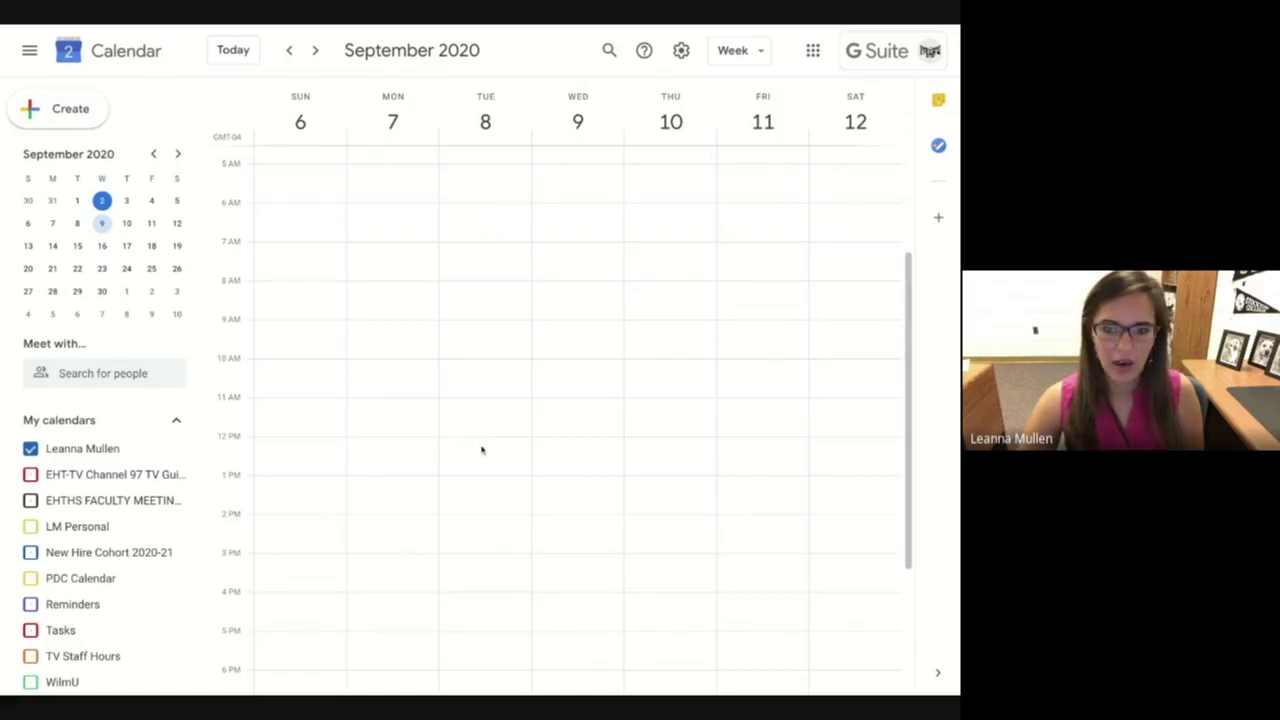
left_click(461, 494)
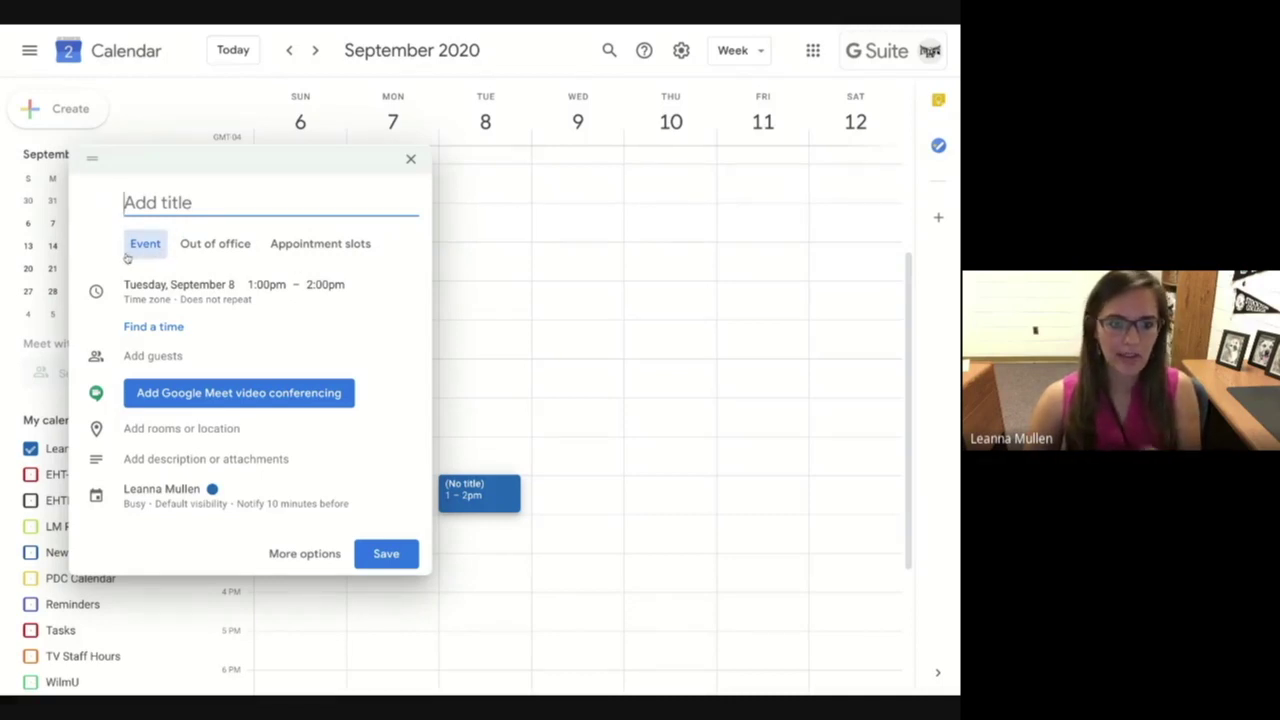
left_click(285, 250)
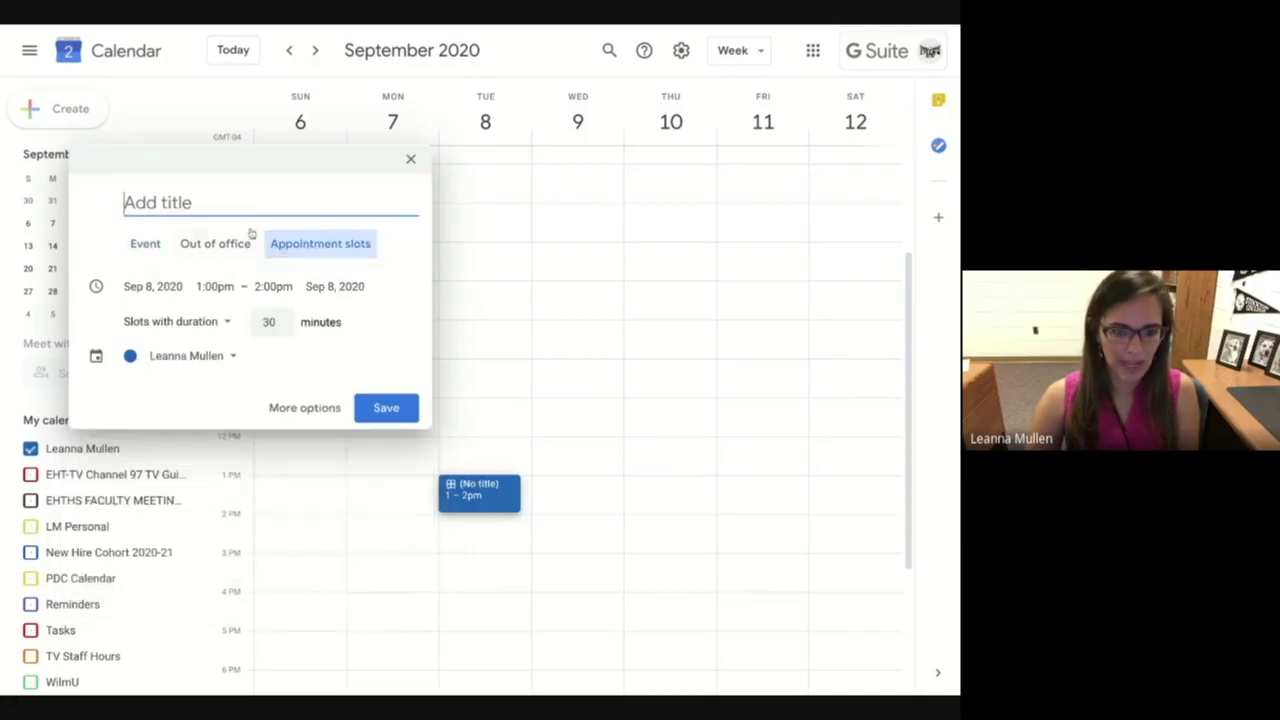
type("Meet")
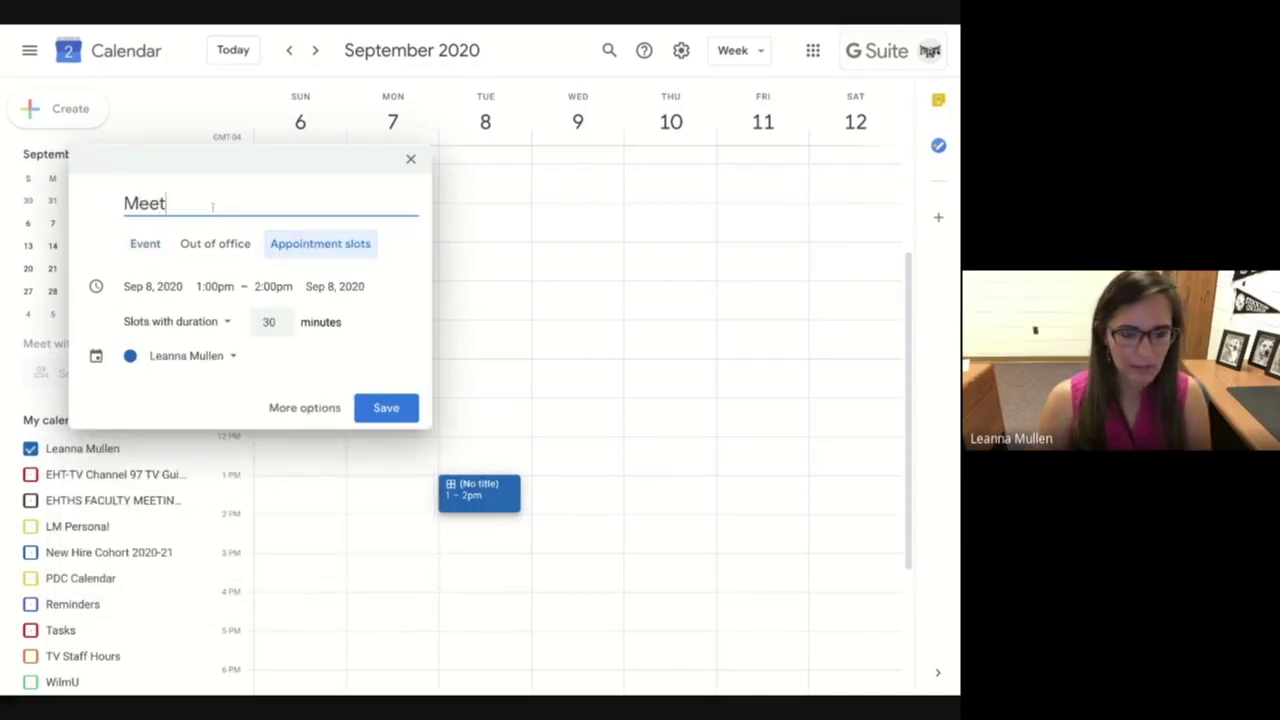
type(" and Greet")
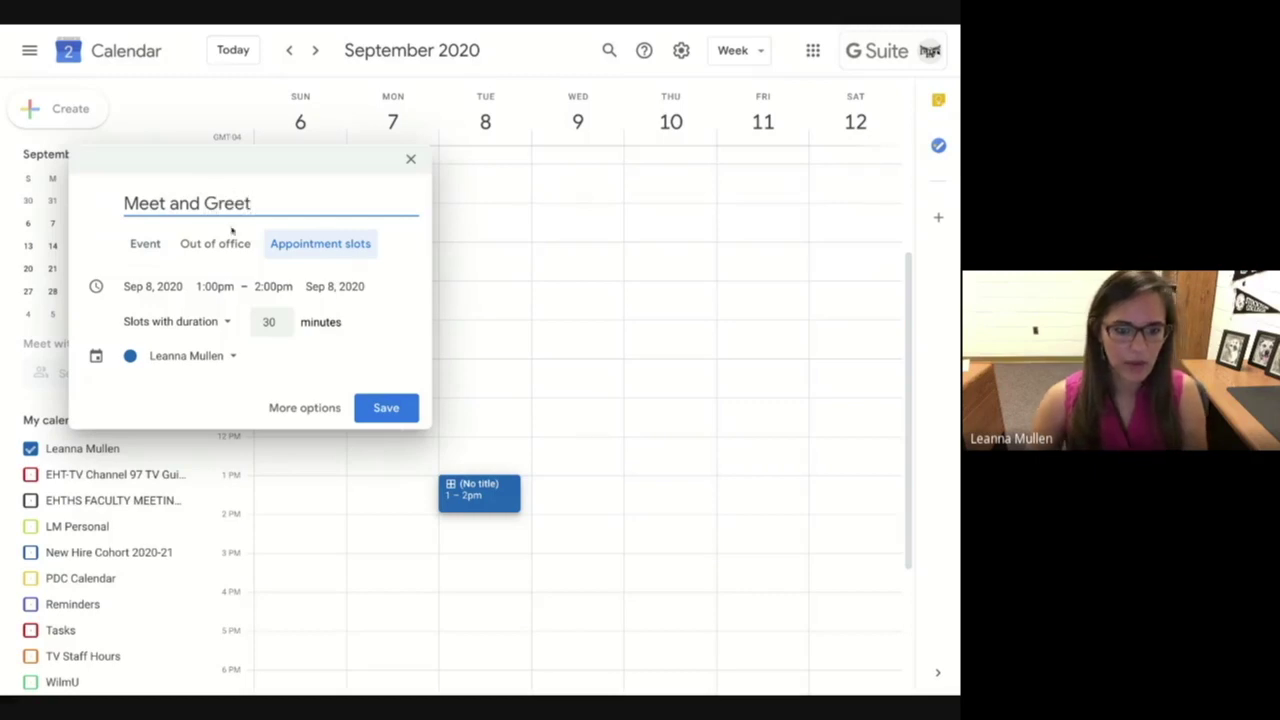
Step: Set the Tuesday appointment slots to end at 4:00pm with a 15-minute slot duration and save them
left_click(224, 321)
left_click(363, 330)
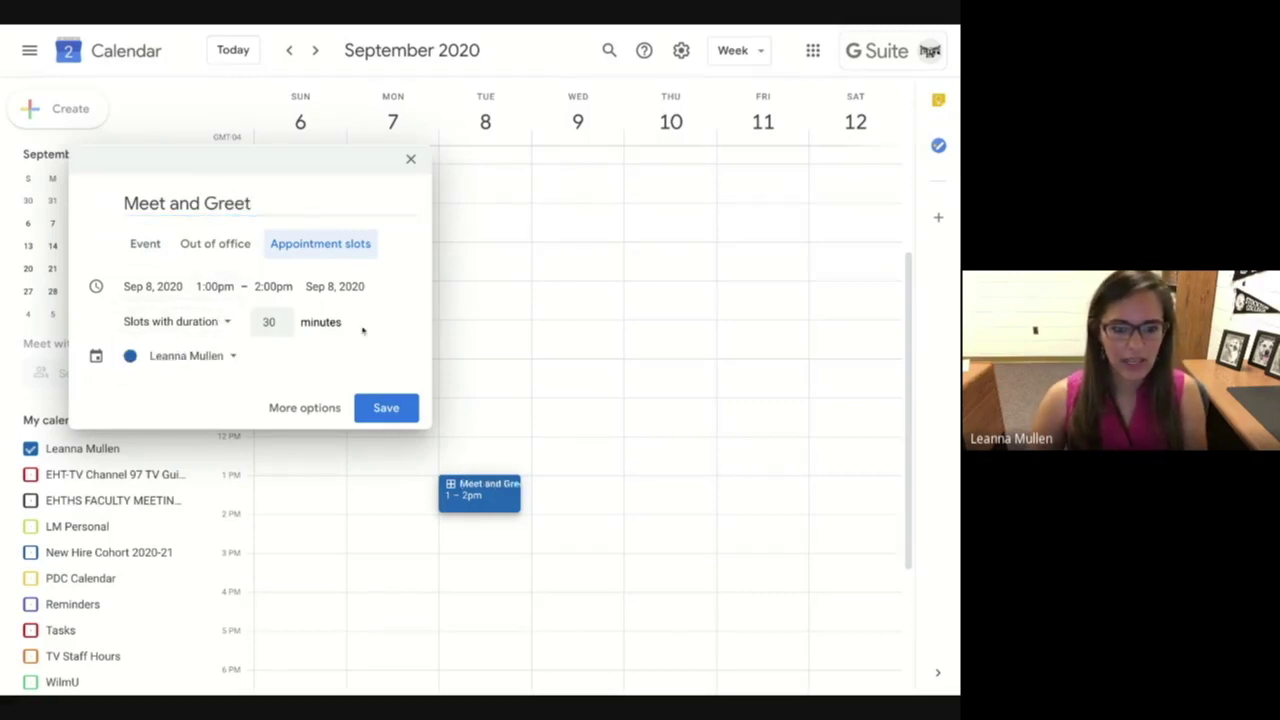
left_click(273, 286)
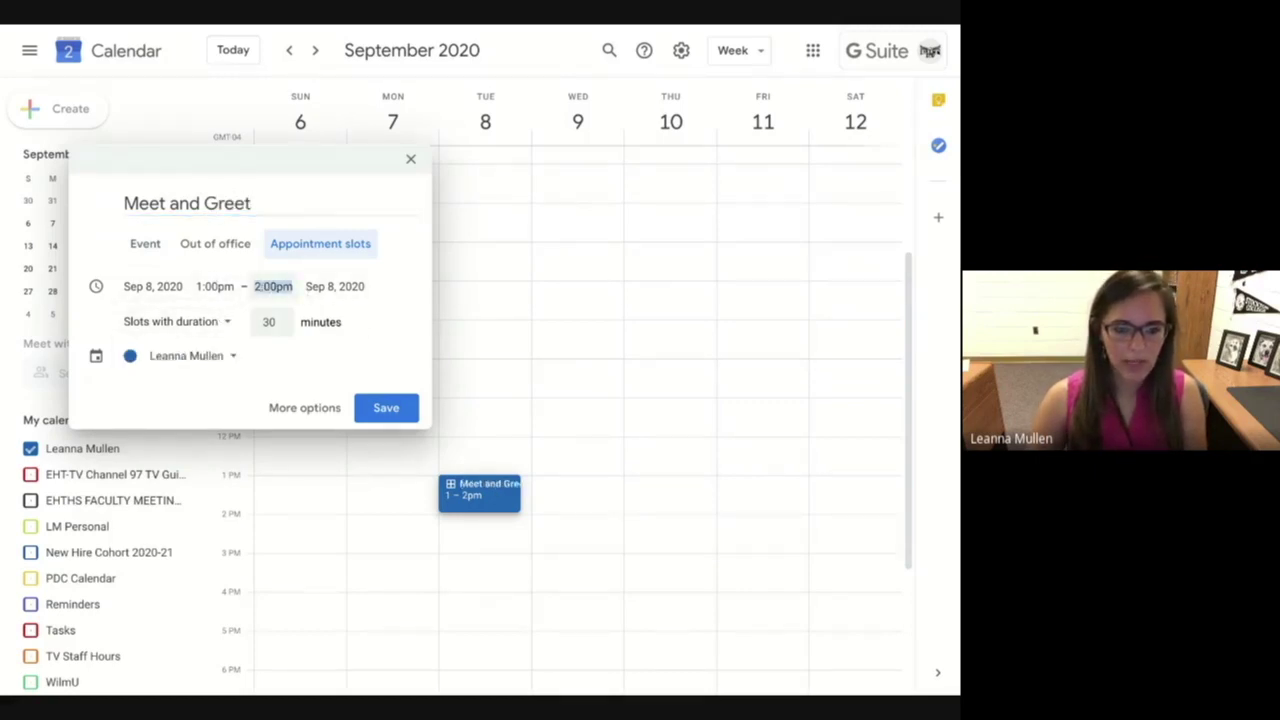
type("4")
key("Tab")
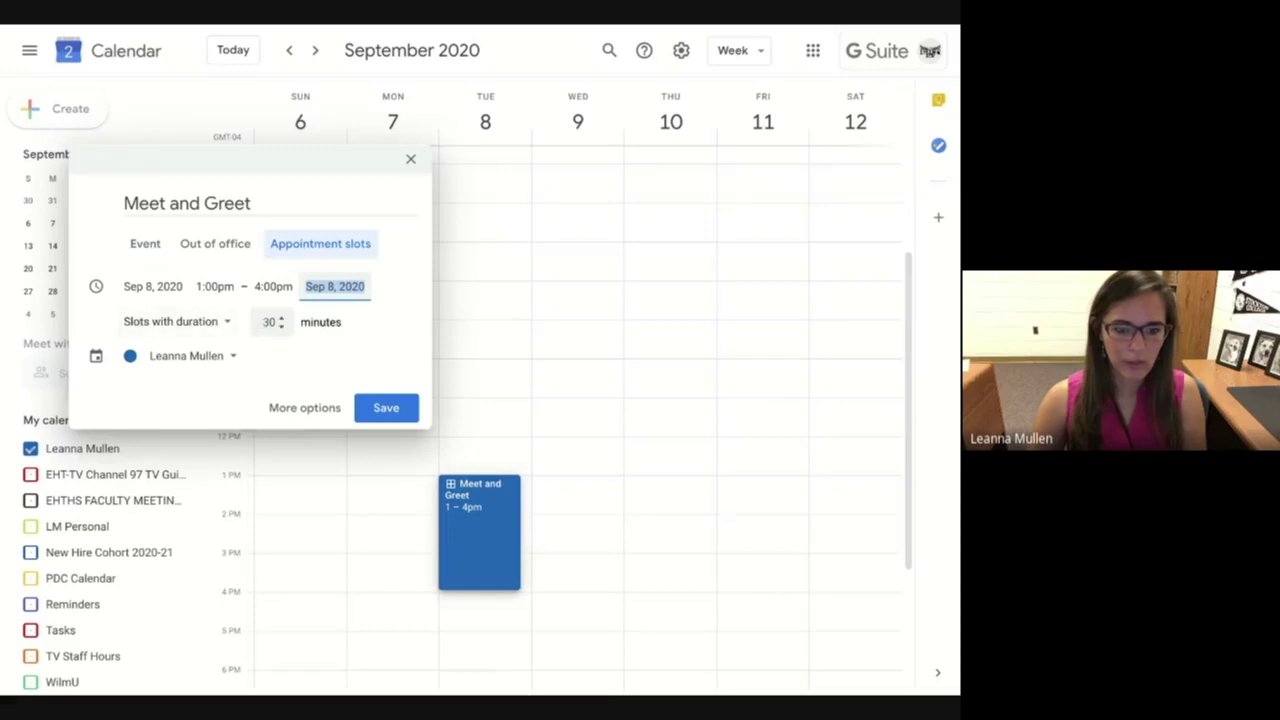
left_click(268, 322)
type("15")
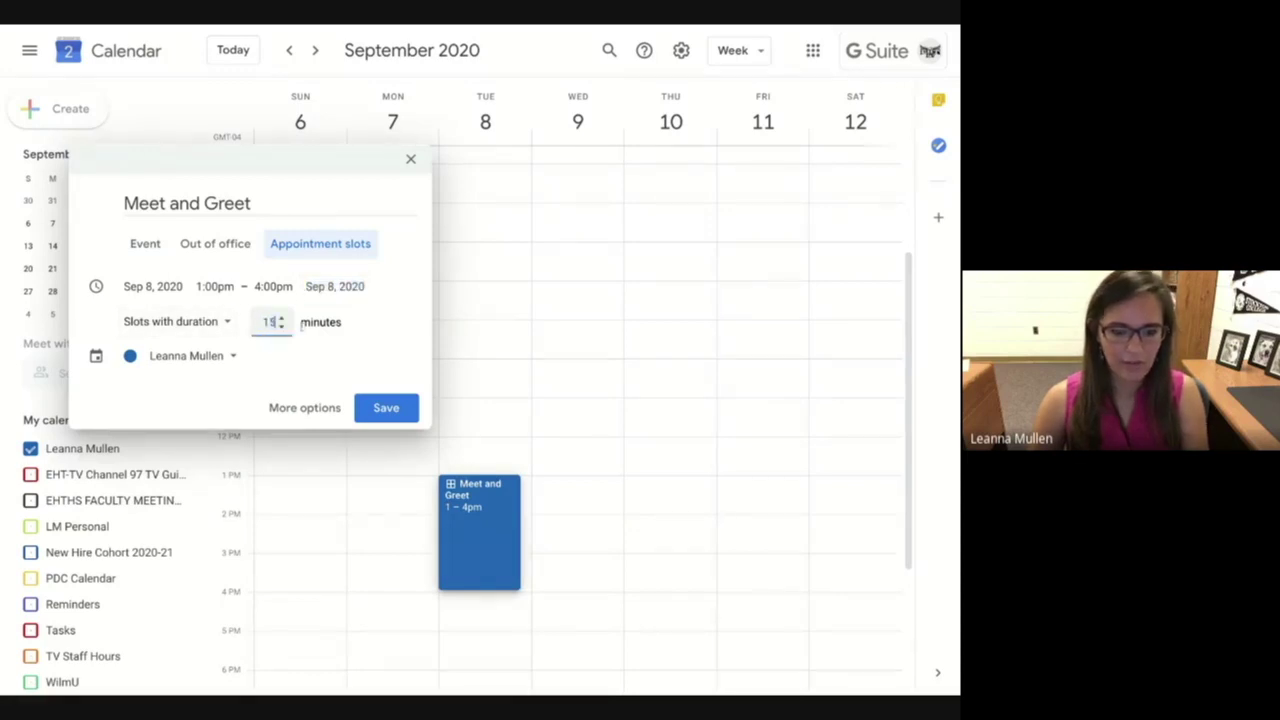
left_click(363, 337)
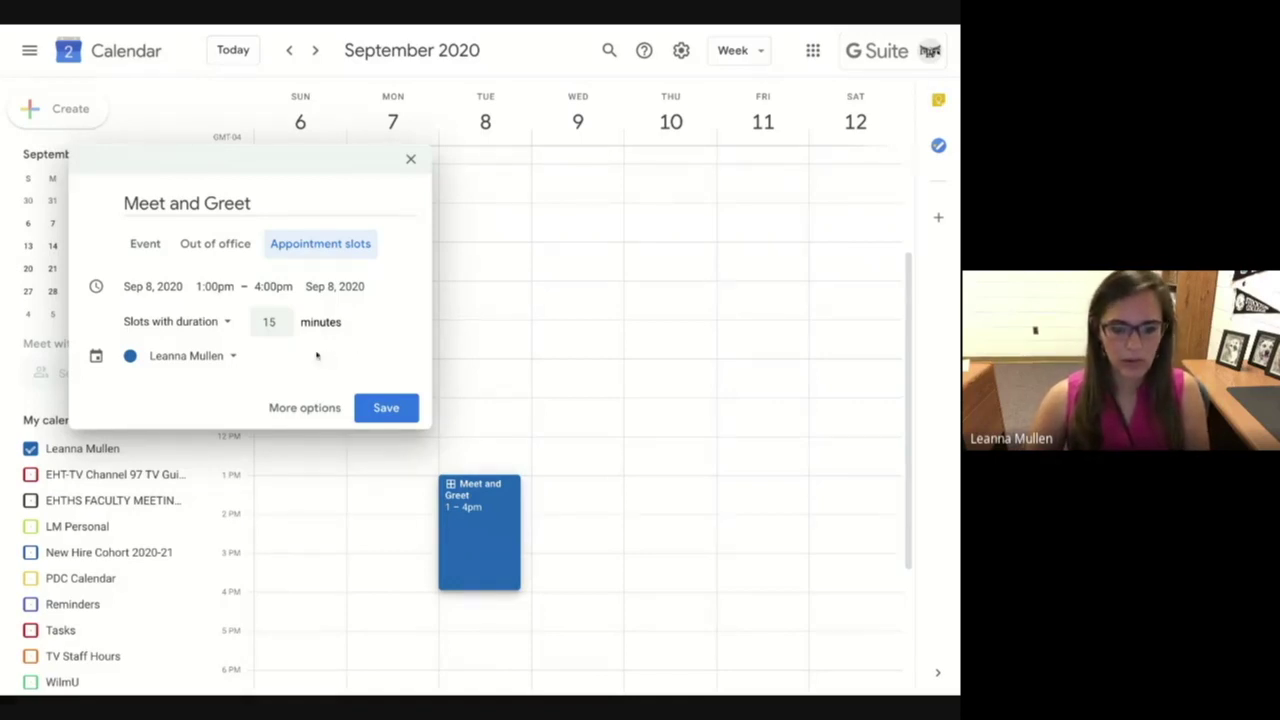
left_click(392, 405)
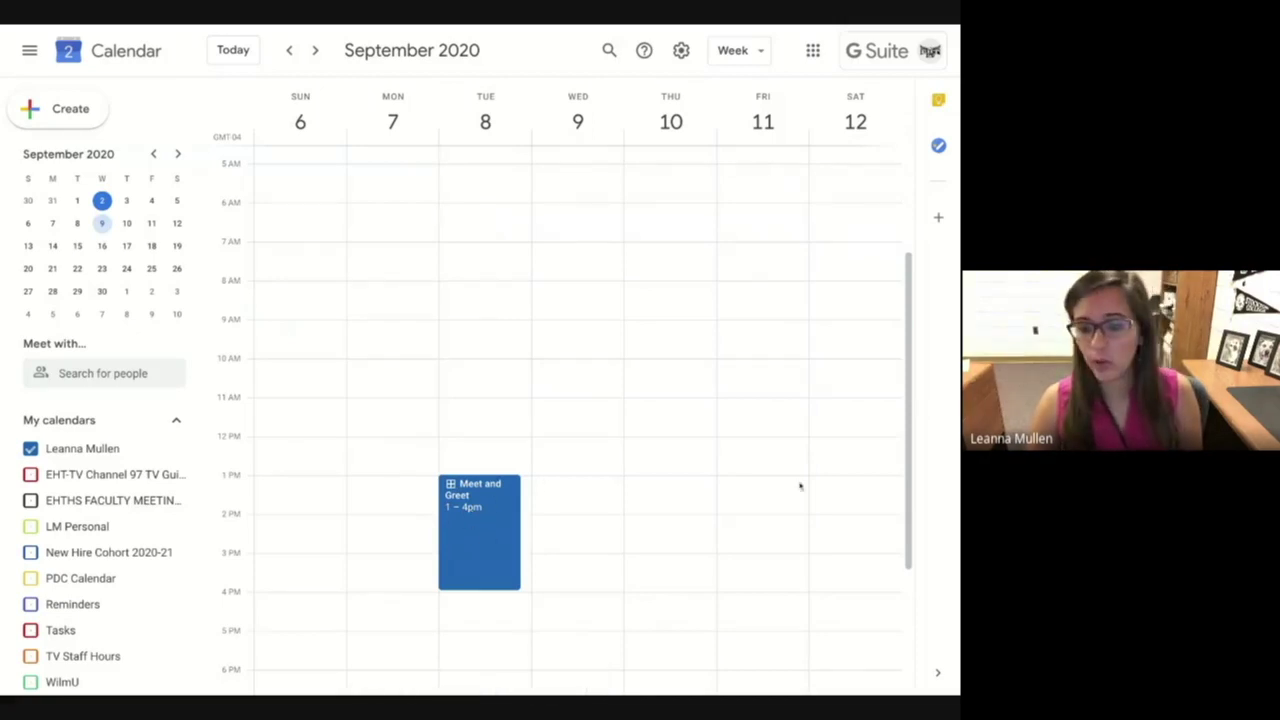
Step: Start an entry titled "Meet and Greet" on Wednesday, September 9 from 1:00pm to 3:00pm
left_click(556, 490)
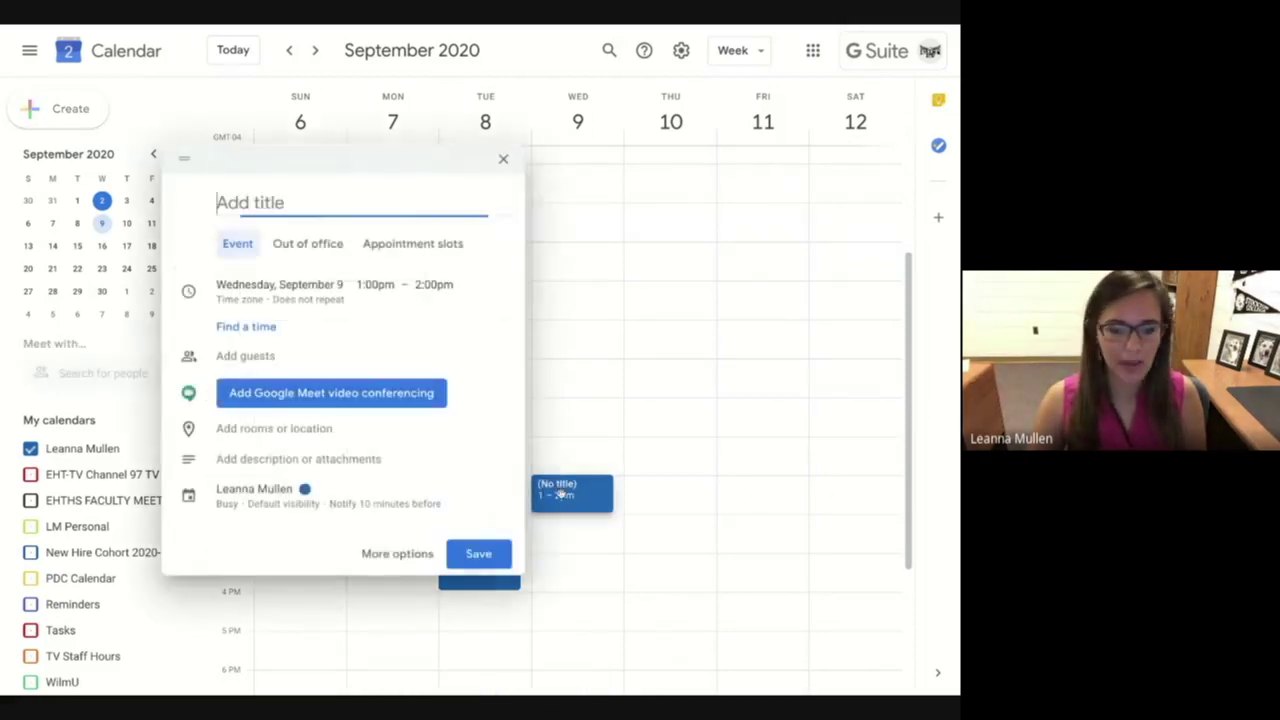
type("Meet and Greet")
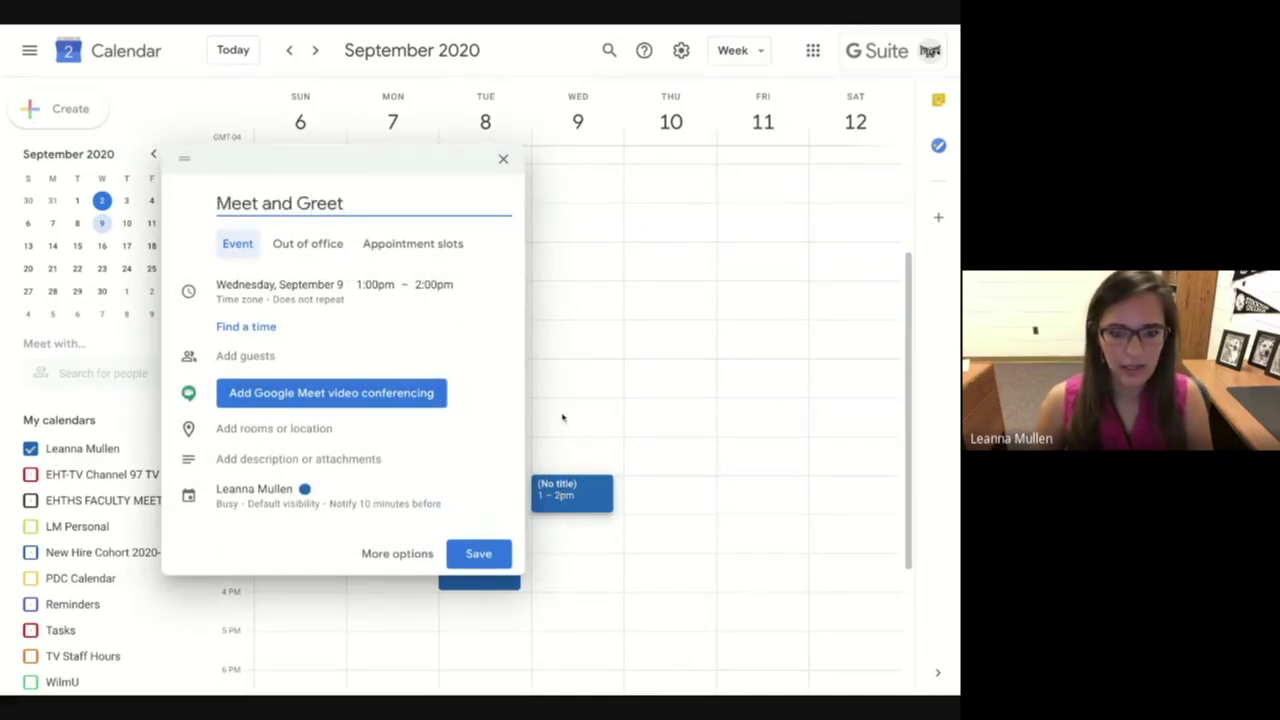
left_click(433, 284)
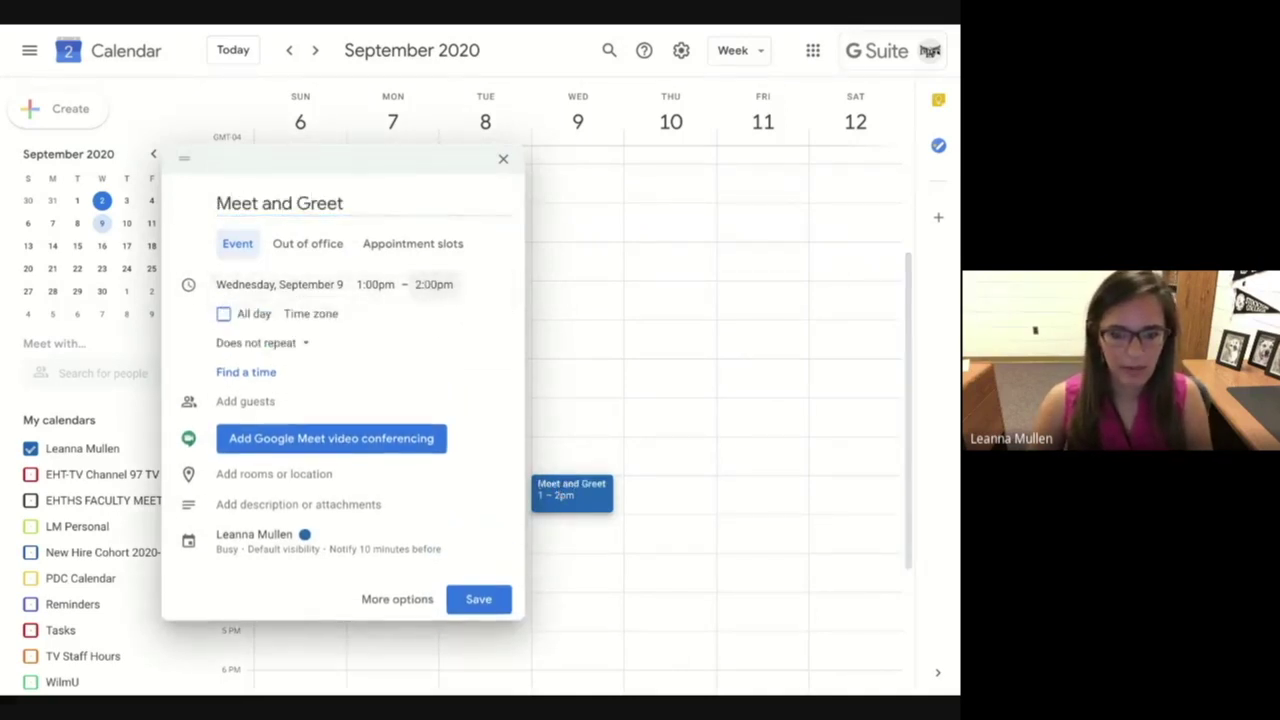
type("3:00")
key("Tab")
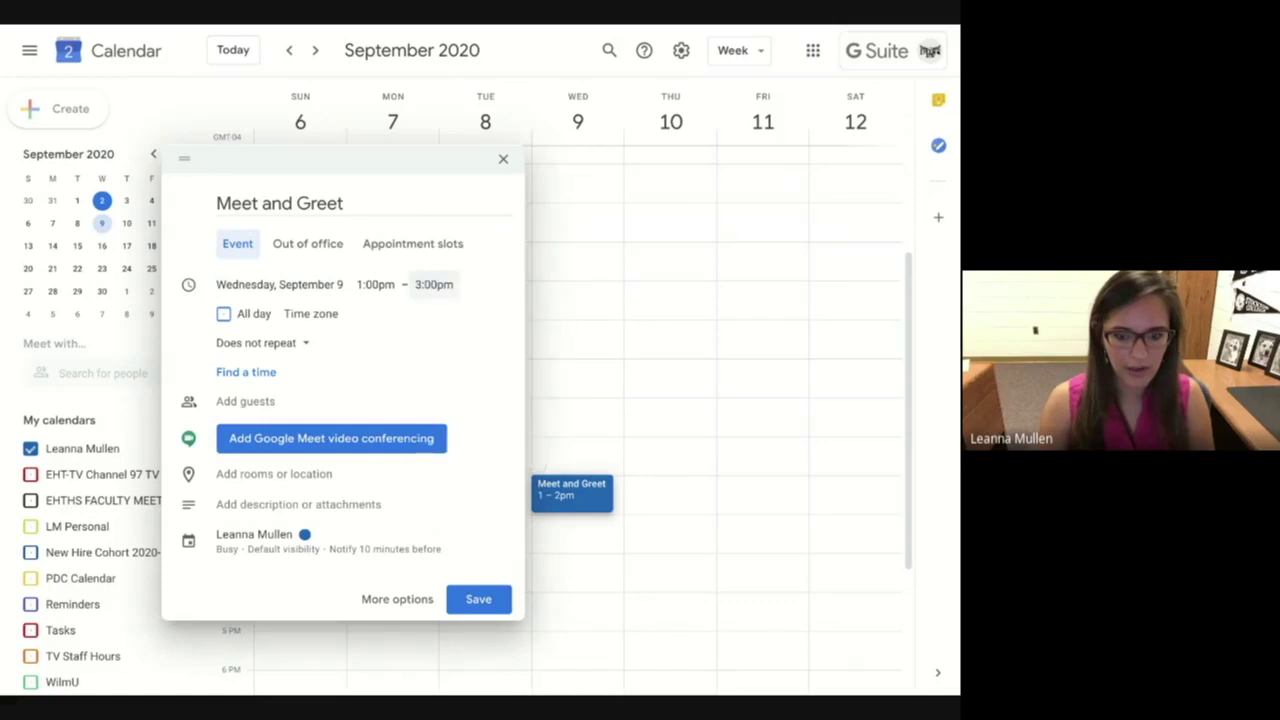
Step: Make the Wednesday entry appointment slots with a 15-minute duration and save it
left_click(418, 247)
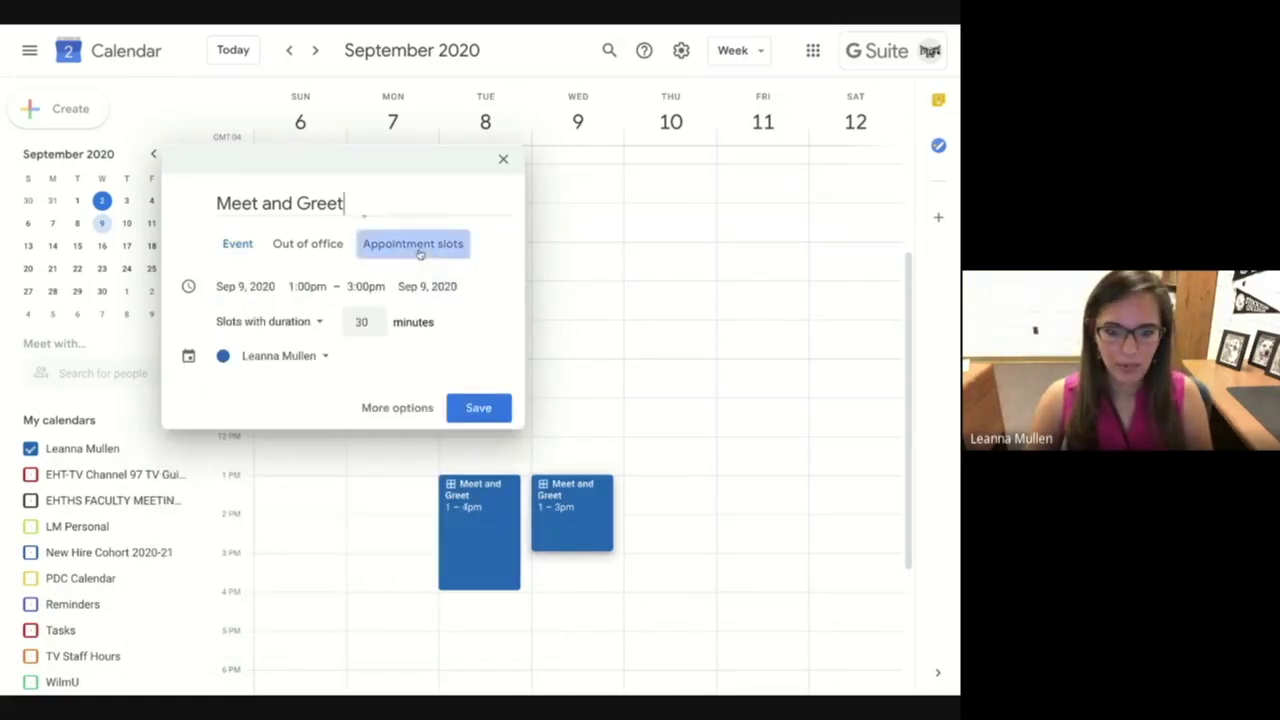
left_click(370, 322)
type("15")
left_click(478, 407)
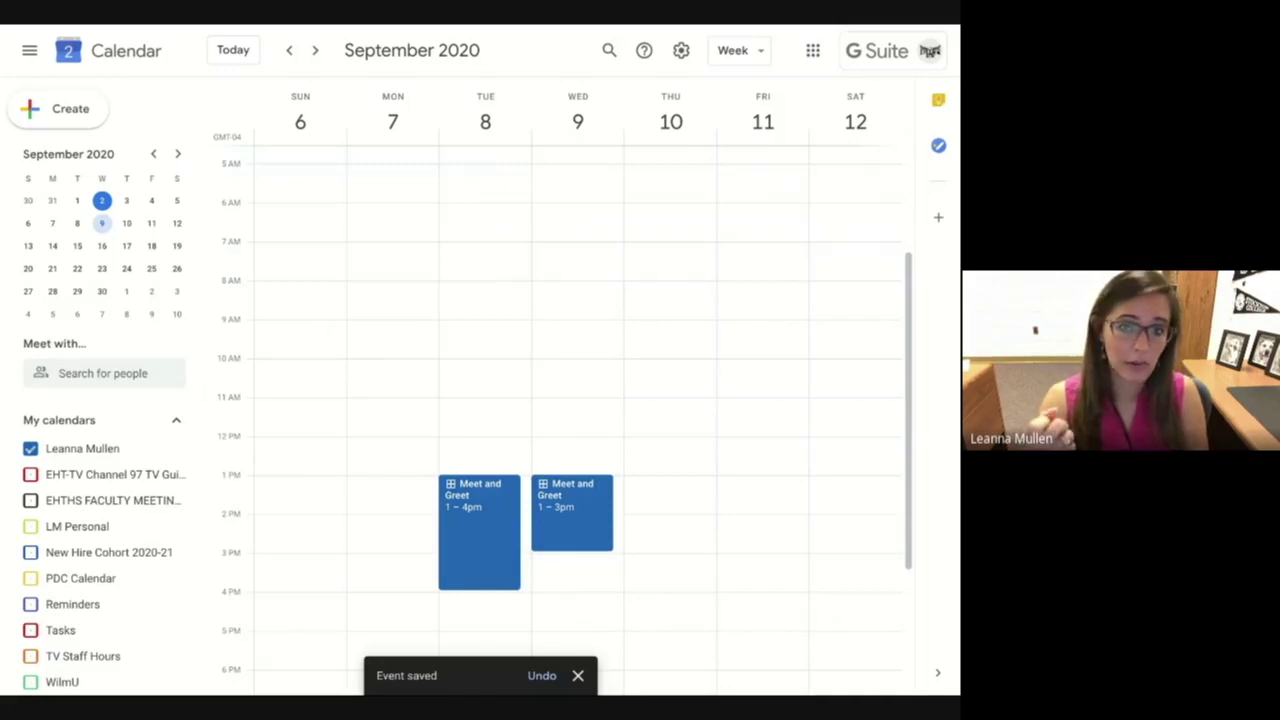
Step: Open the calendar's appointment page from Tuesday's Meet and Greet and start booking the September 8 slot at 2:15pm
left_click(479, 508)
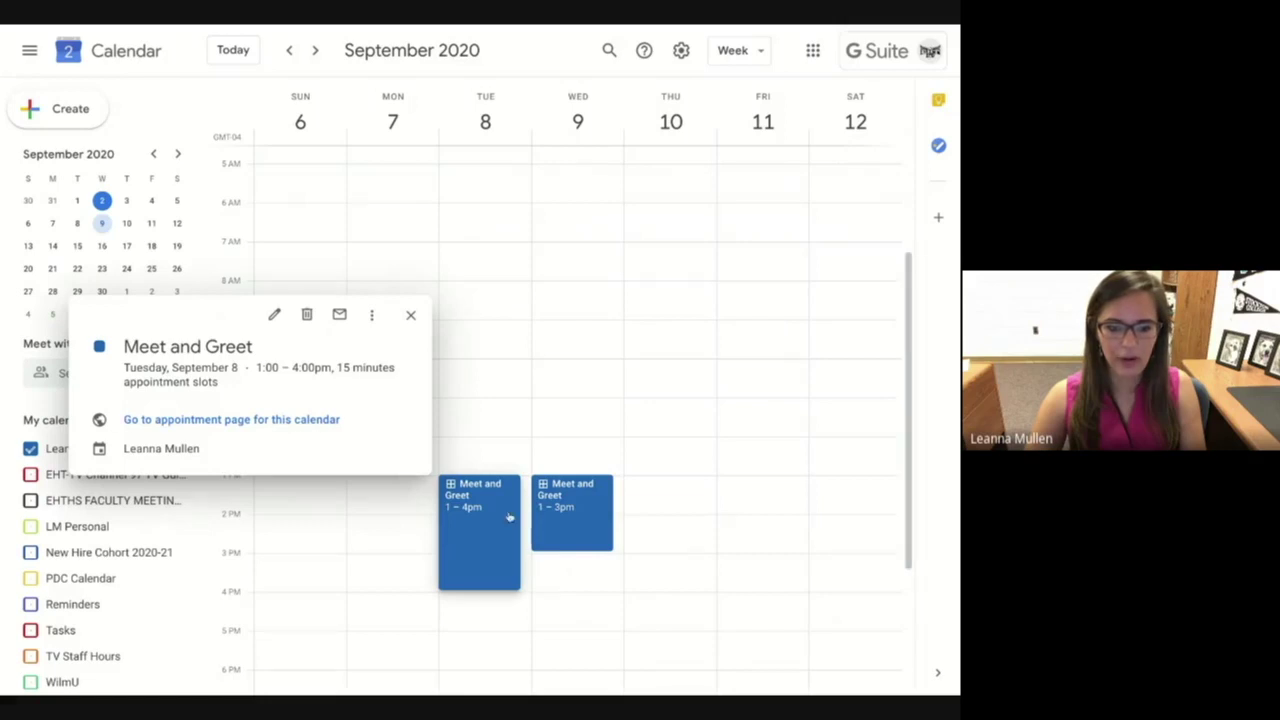
left_click(521, 473)
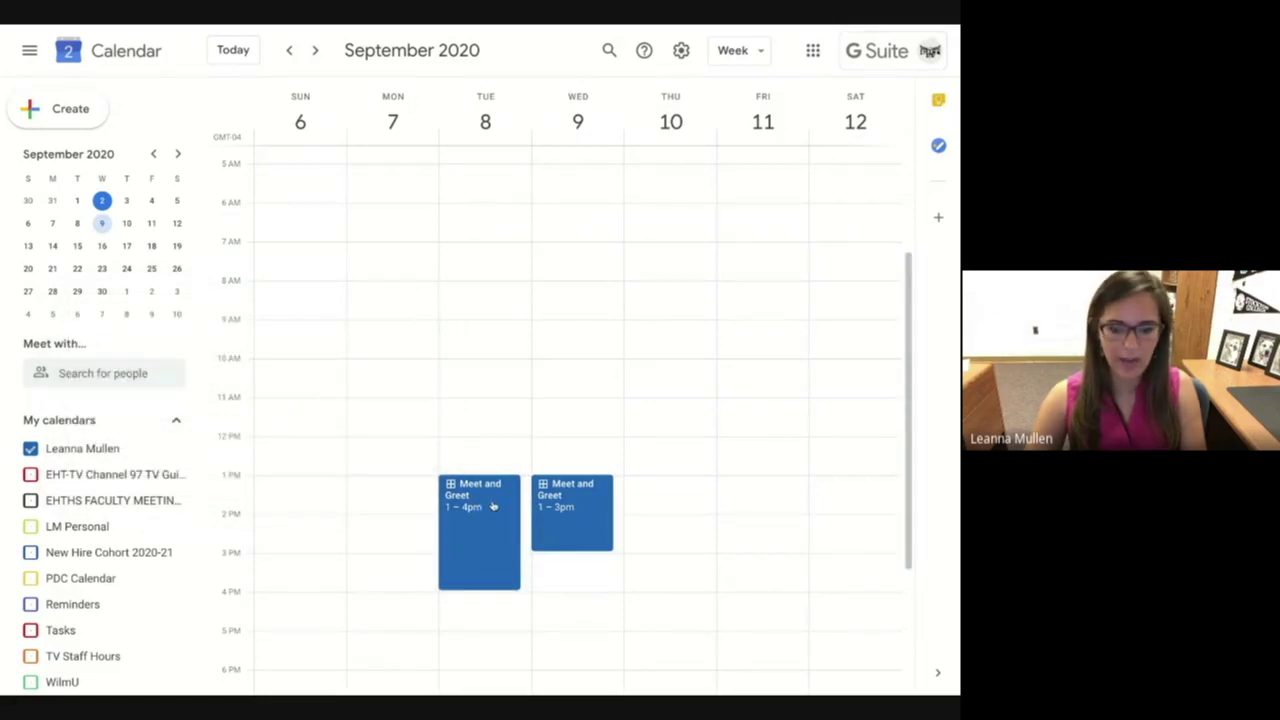
left_click(492, 507)
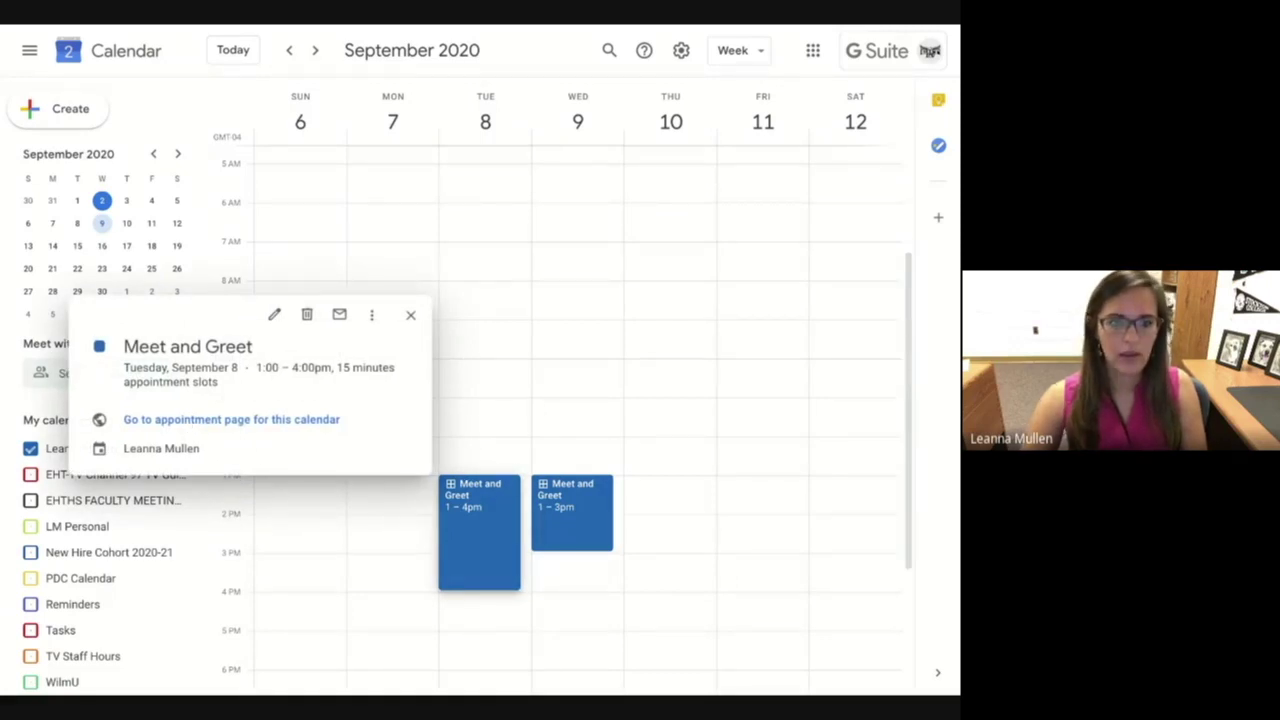
left_click(231, 420)
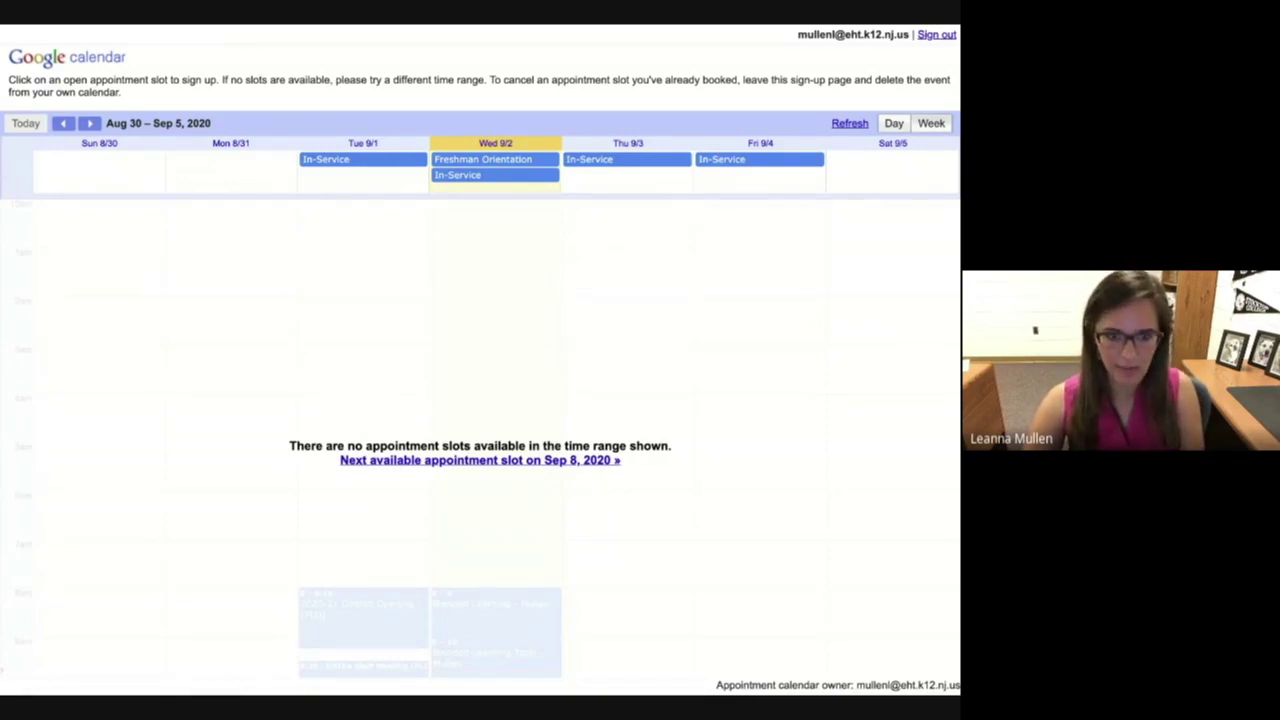
left_click(442, 461)
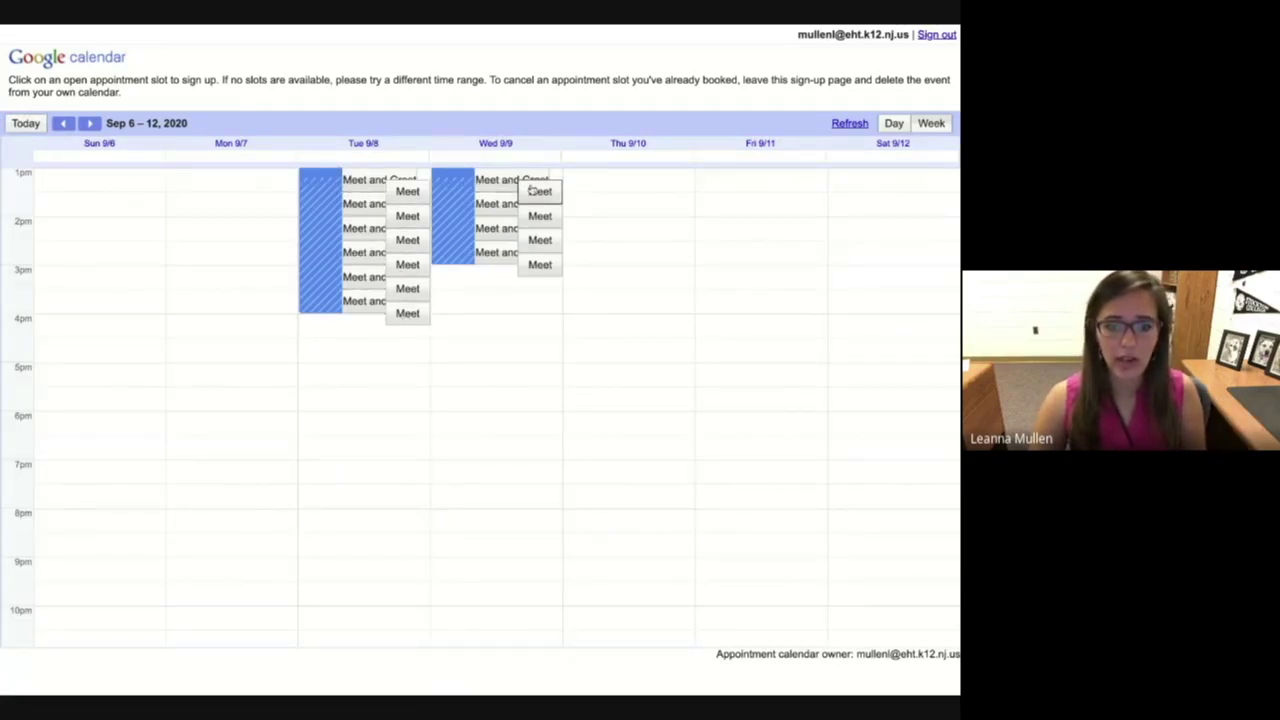
left_click(402, 244)
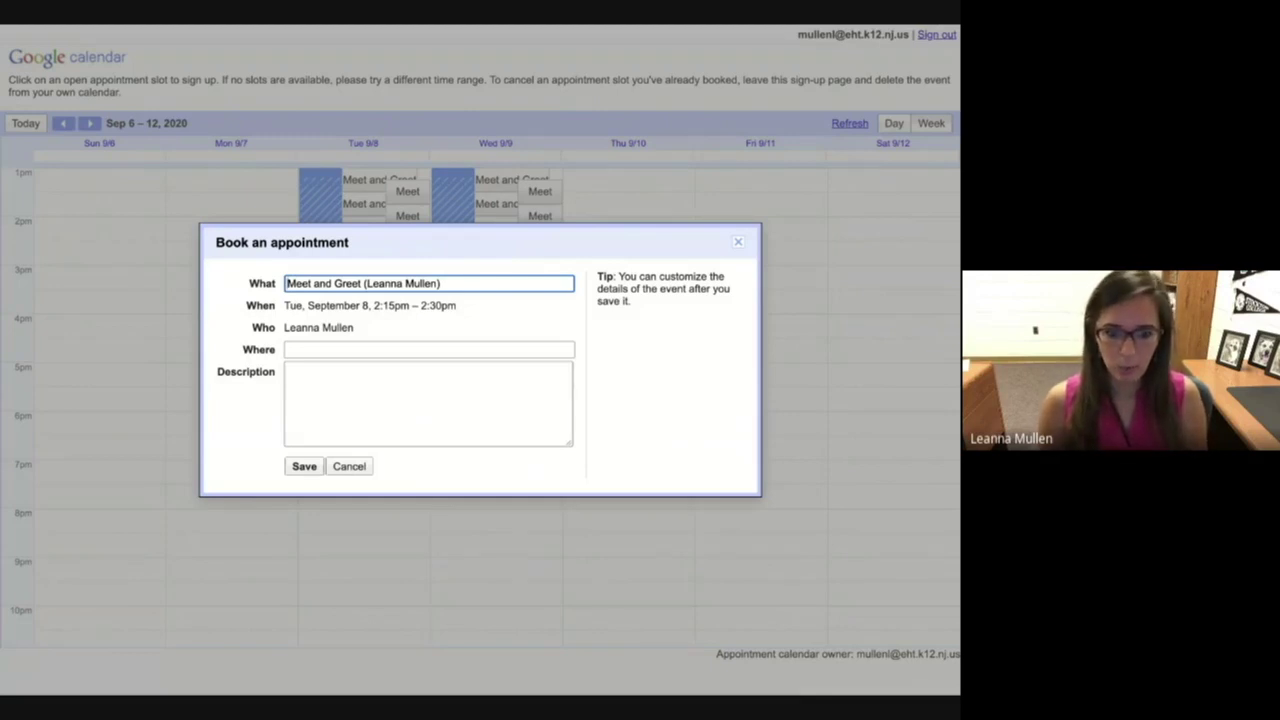
left_click(459, 403)
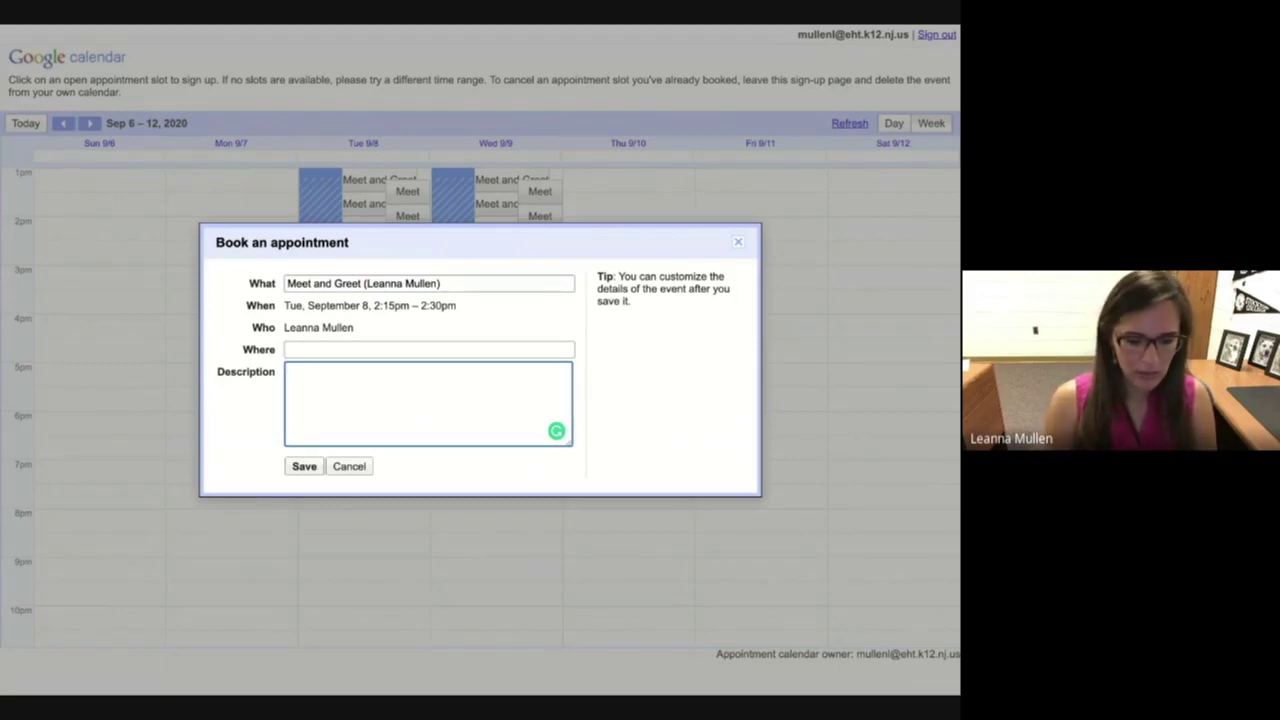
type("Looking forw")
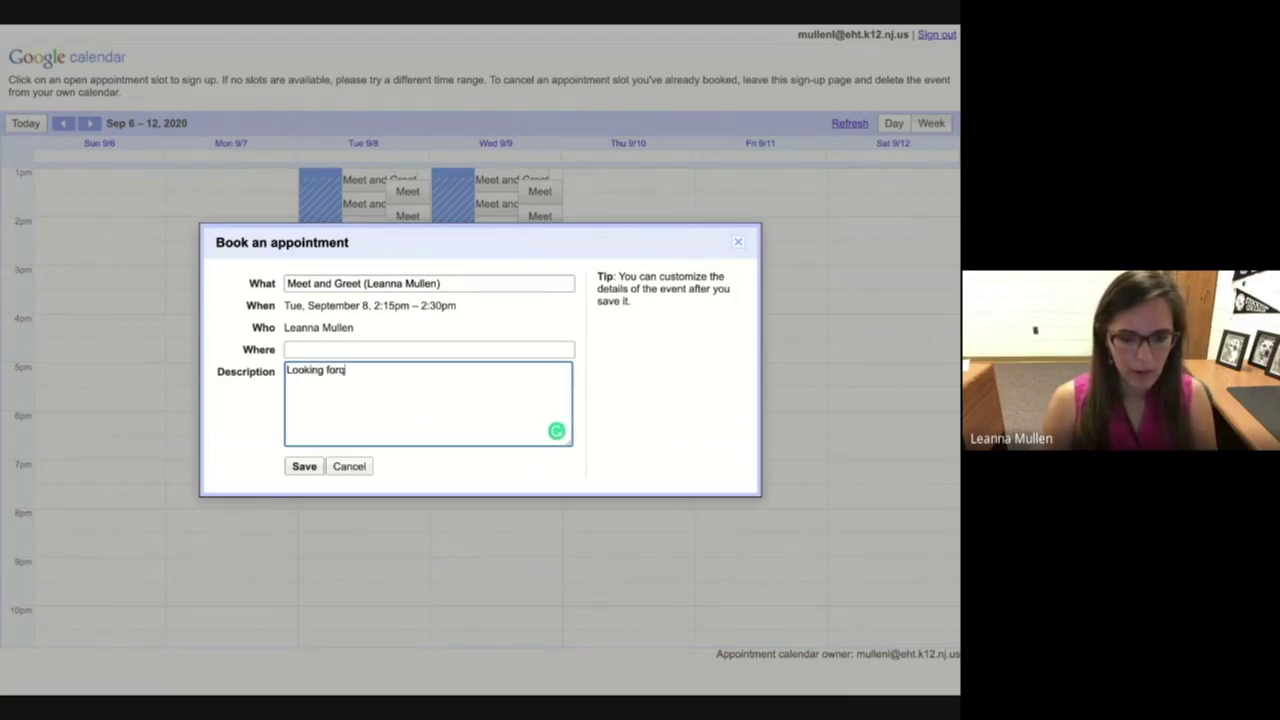
type("ard to meeting ")
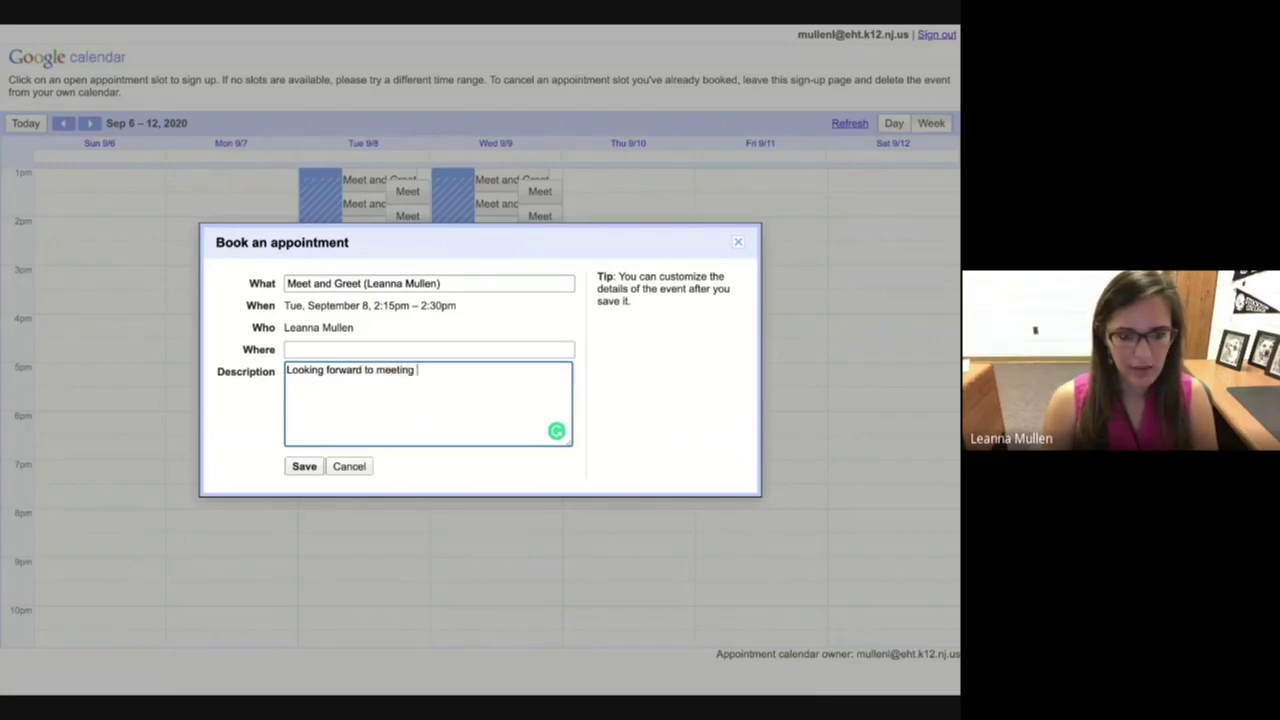
type("you!")
key("ctrl+a")
key("BackSpace")
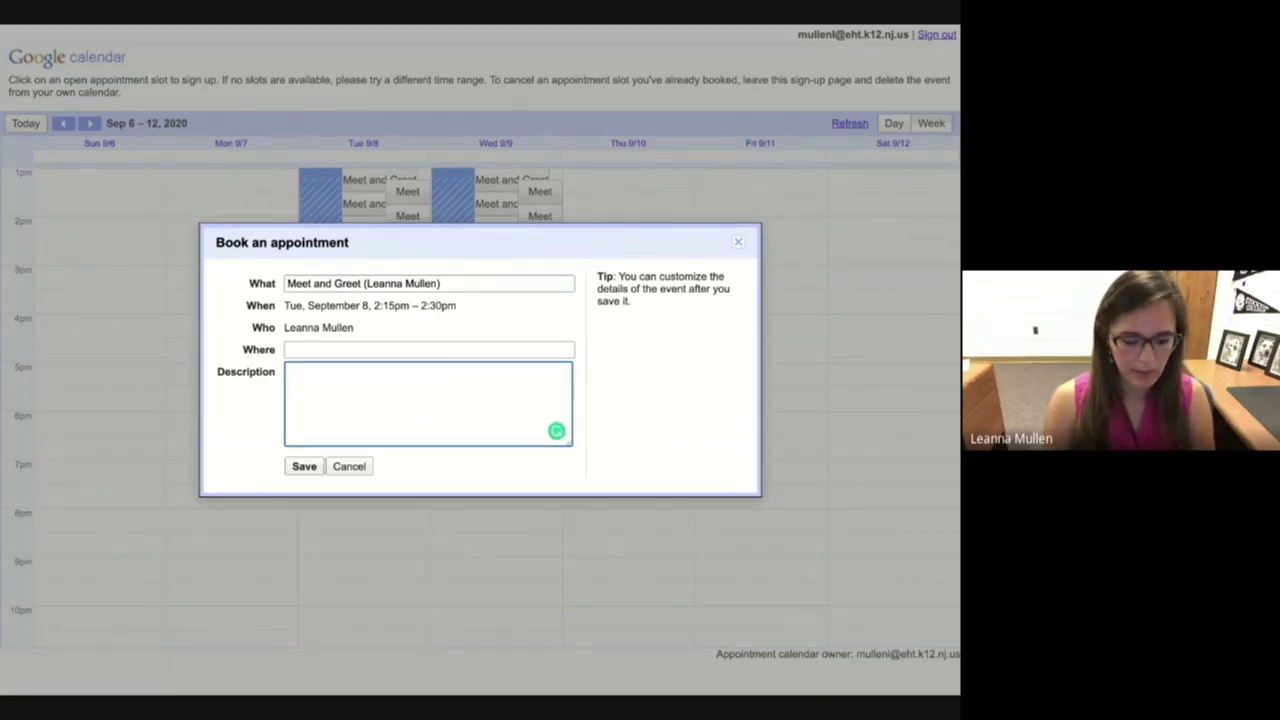
Step: Enter the description "I need help on Chapter 1 Review" for the September 8, 2:15pm appointment and save the booking
type("I need help ")
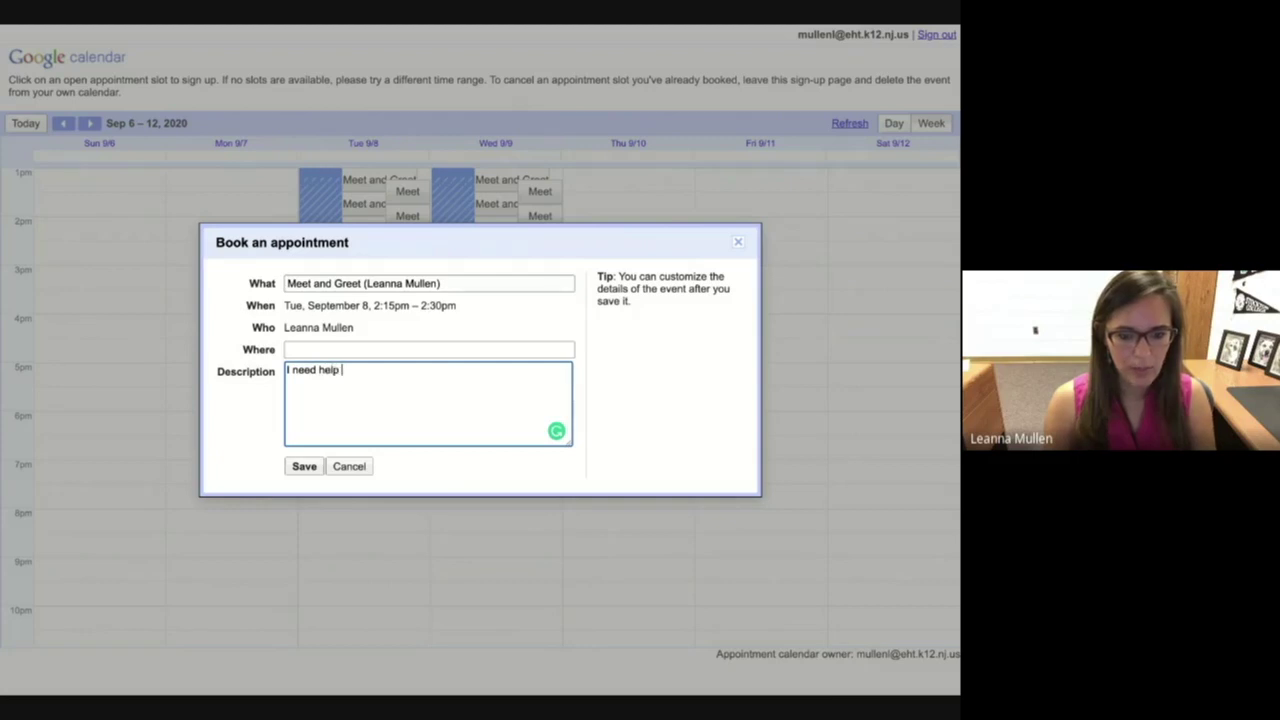
type("on Chapter 1 ")
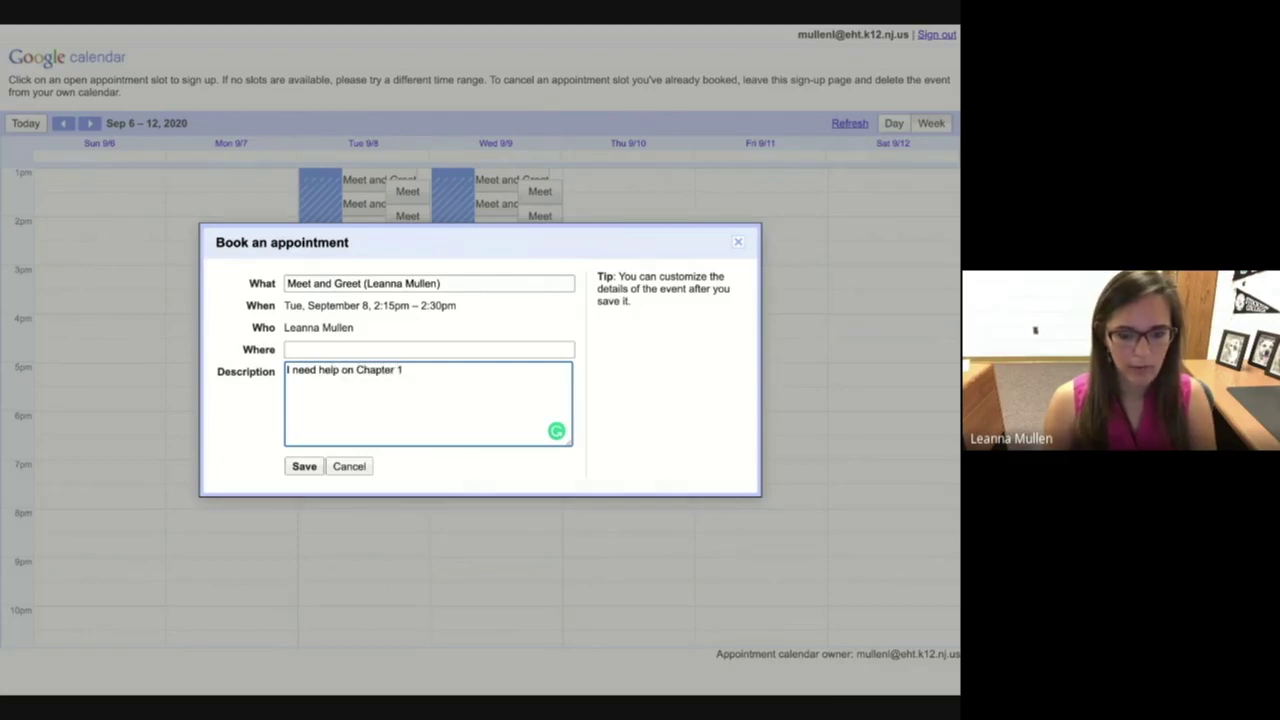
type("Review")
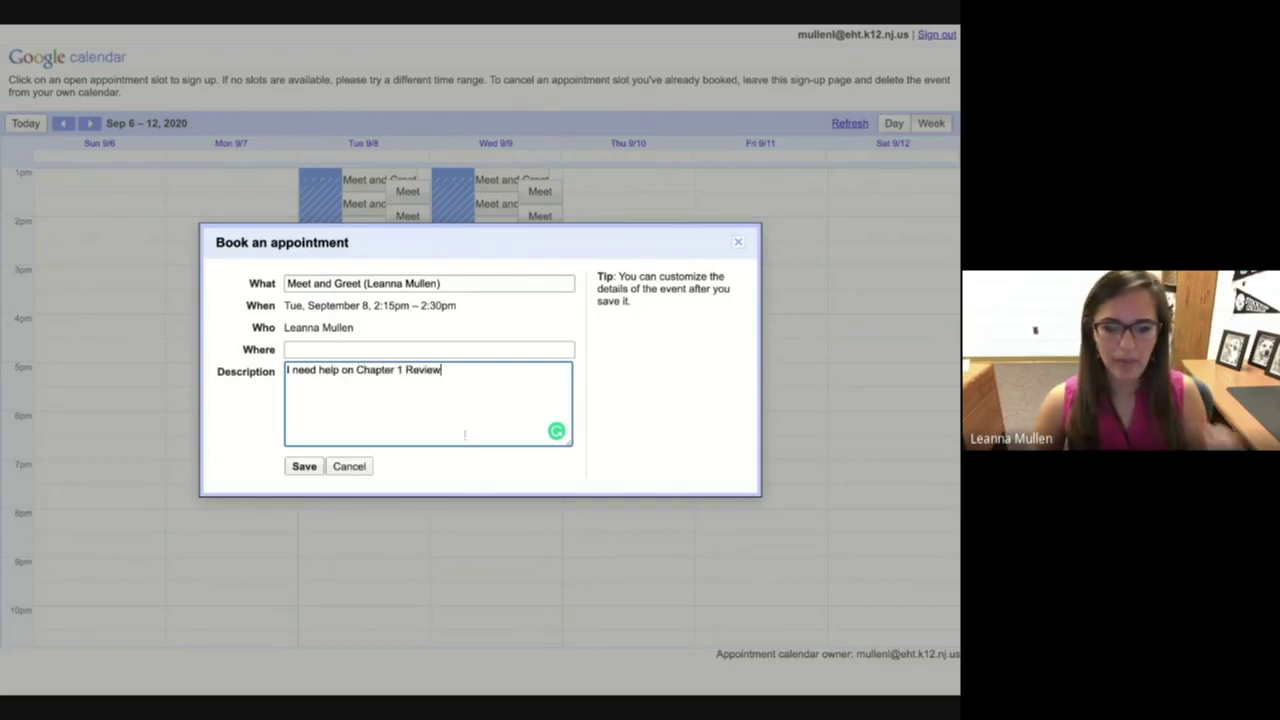
left_click(309, 472)
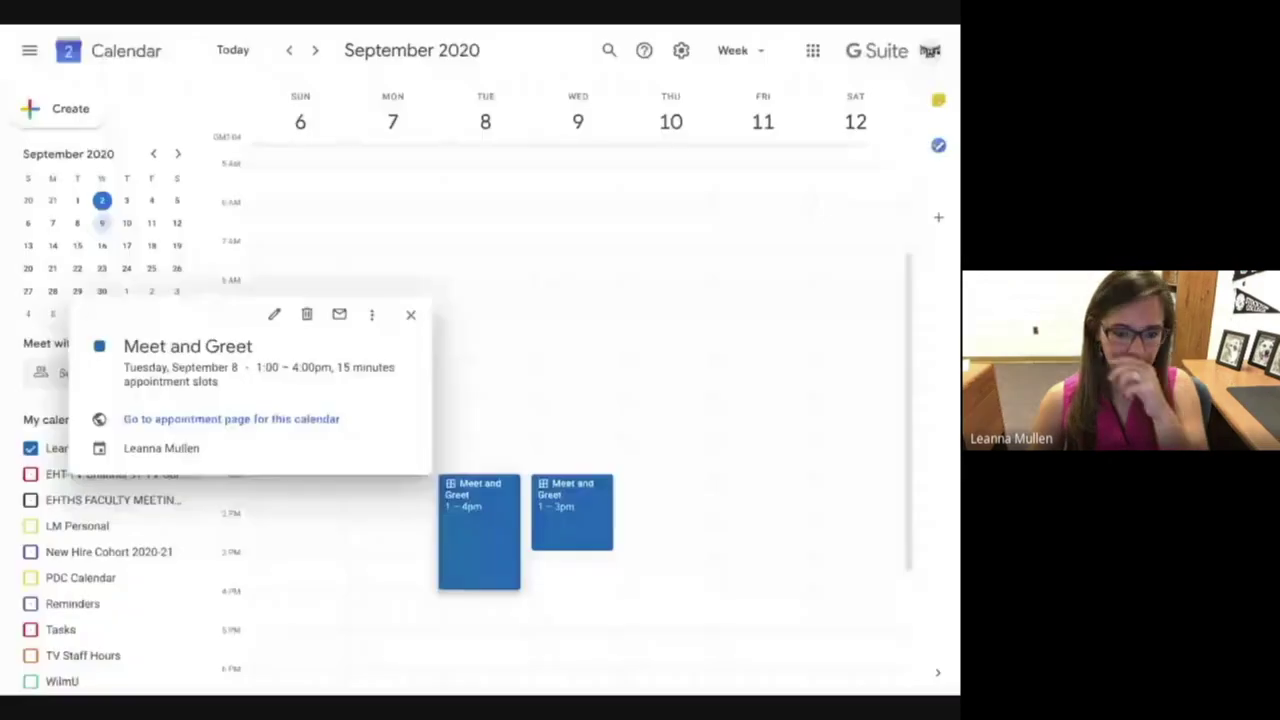
Step: Reload the calendar, view the booked 2:15pm Meet and Greet in its full event details, and close them without changes
key("ctrl+r")
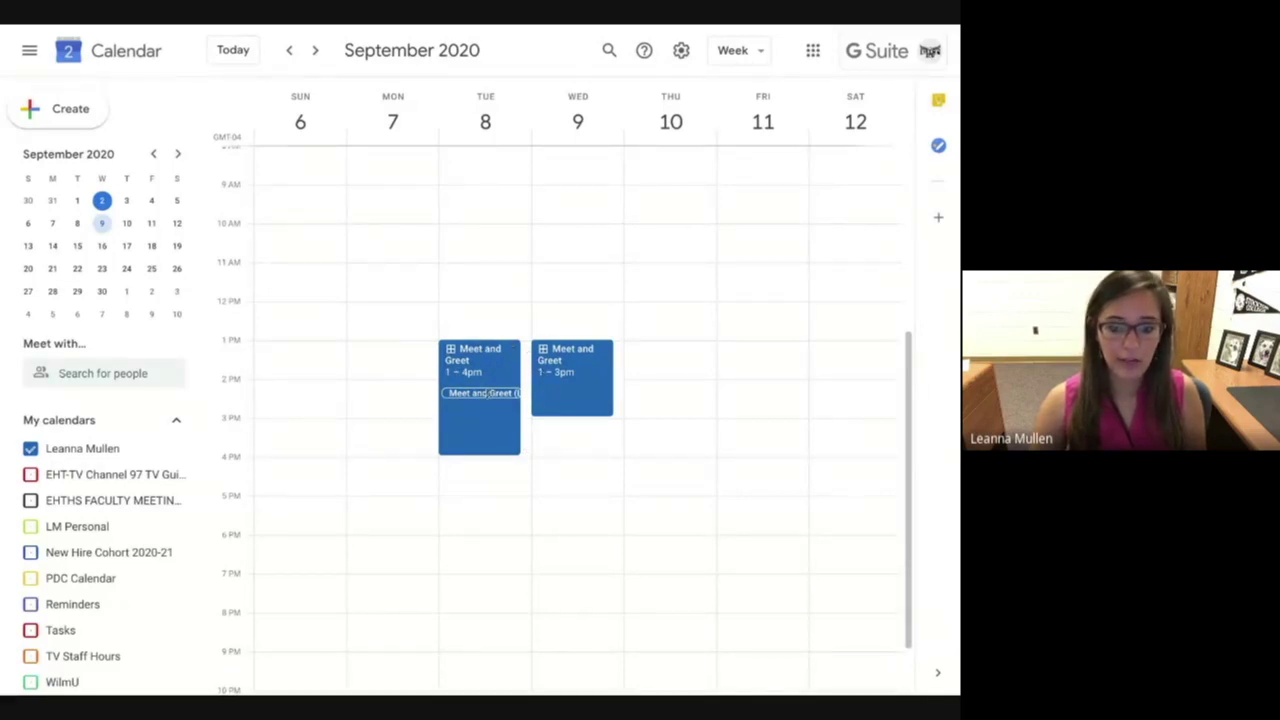
left_click(487, 393)
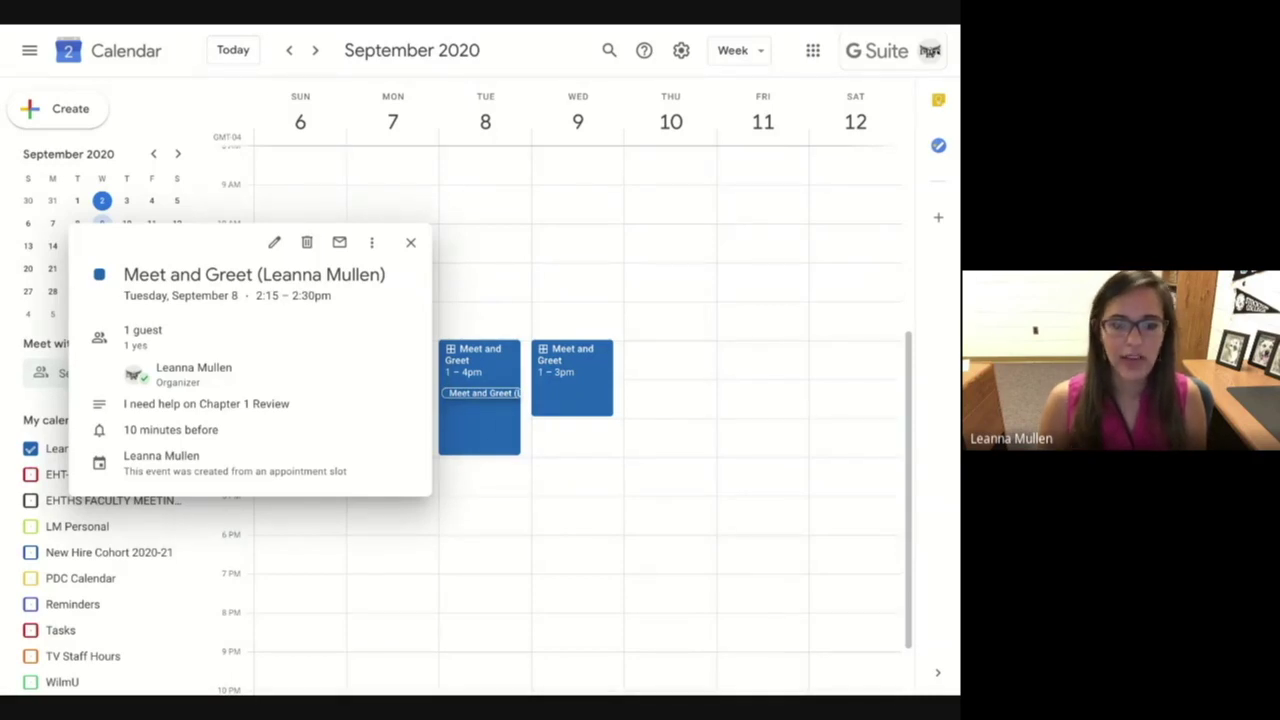
left_click(275, 242)
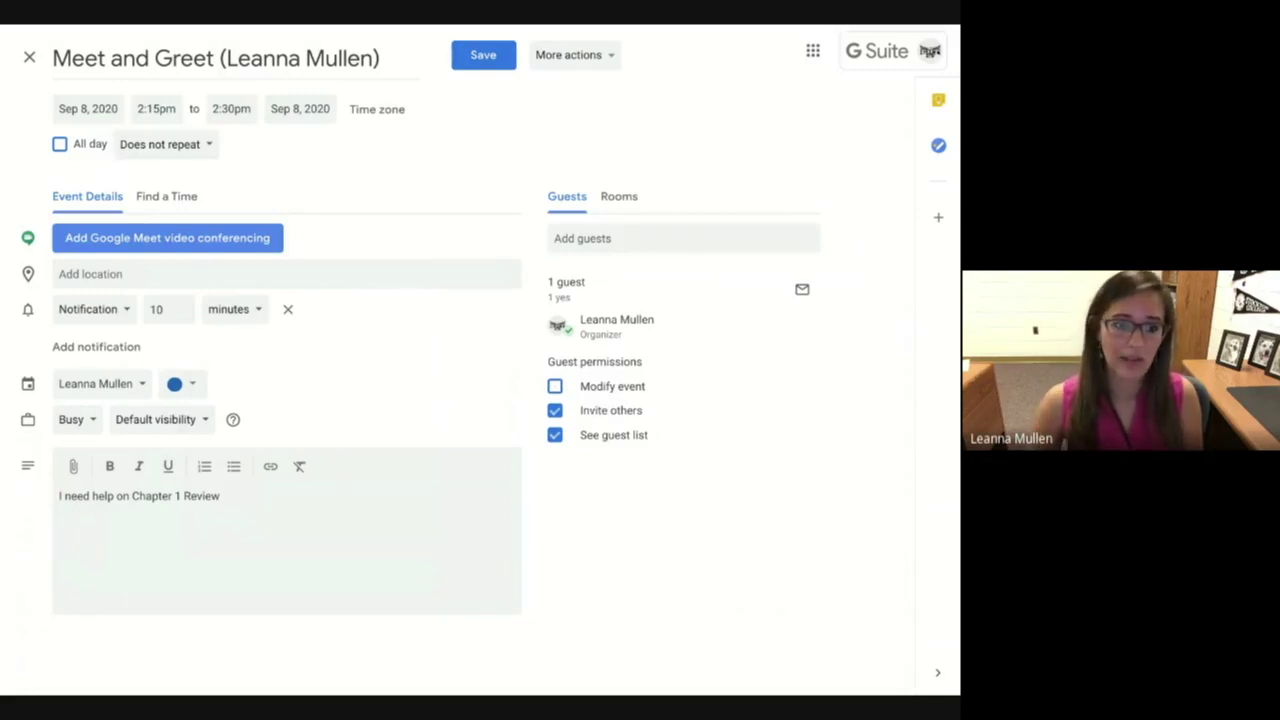
left_click(29, 57)
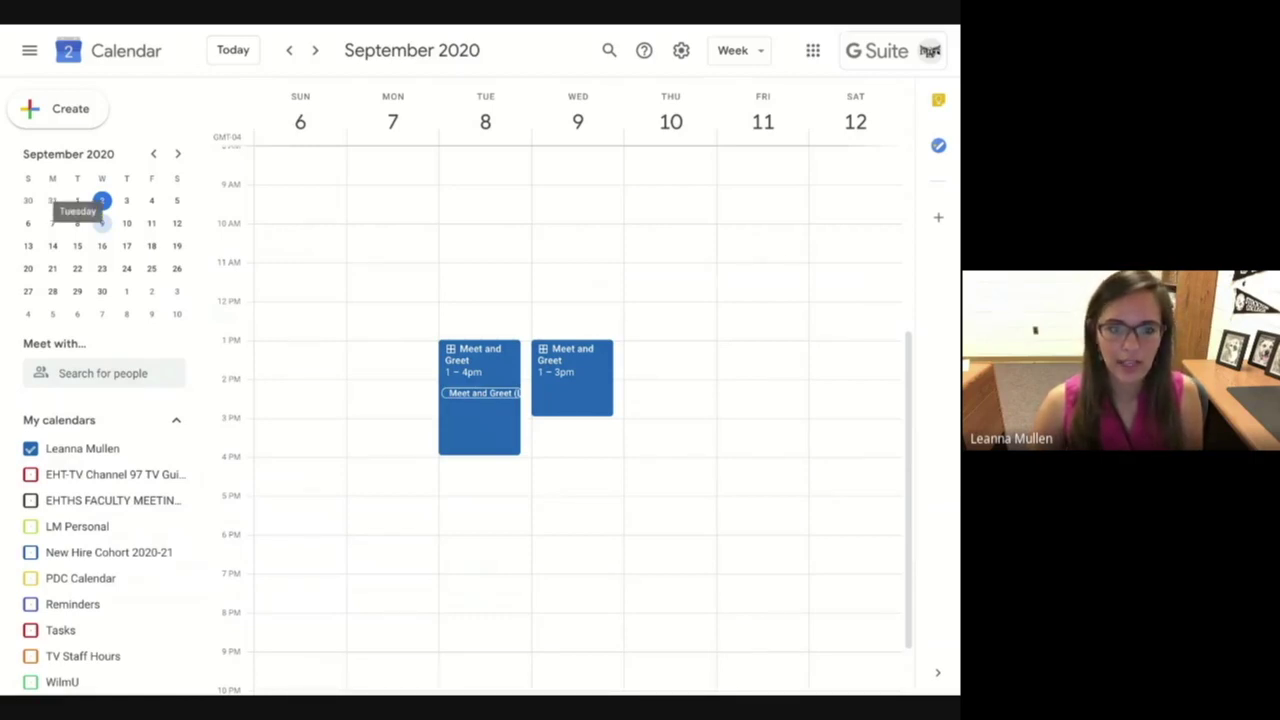
Step: Open the calendar's appointment page from Tuesday's Meet and Greet slots, and return to the slide presentation
left_click(495, 364)
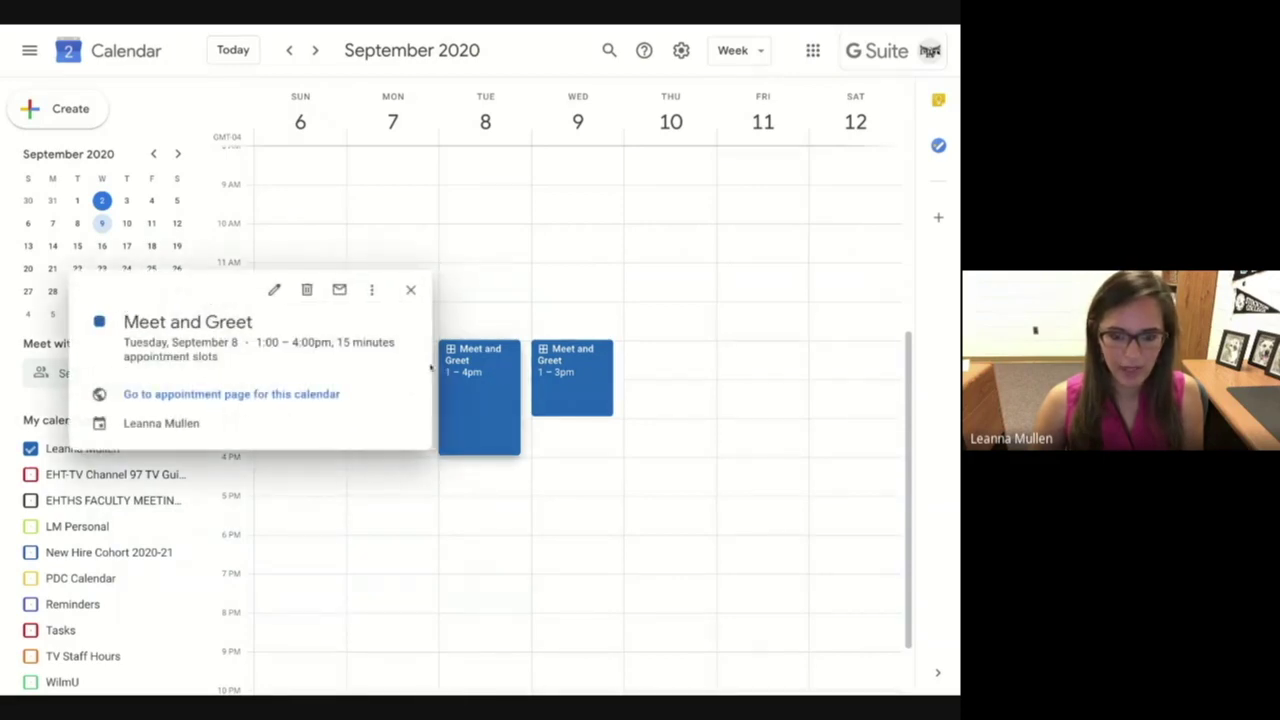
left_click(295, 397)
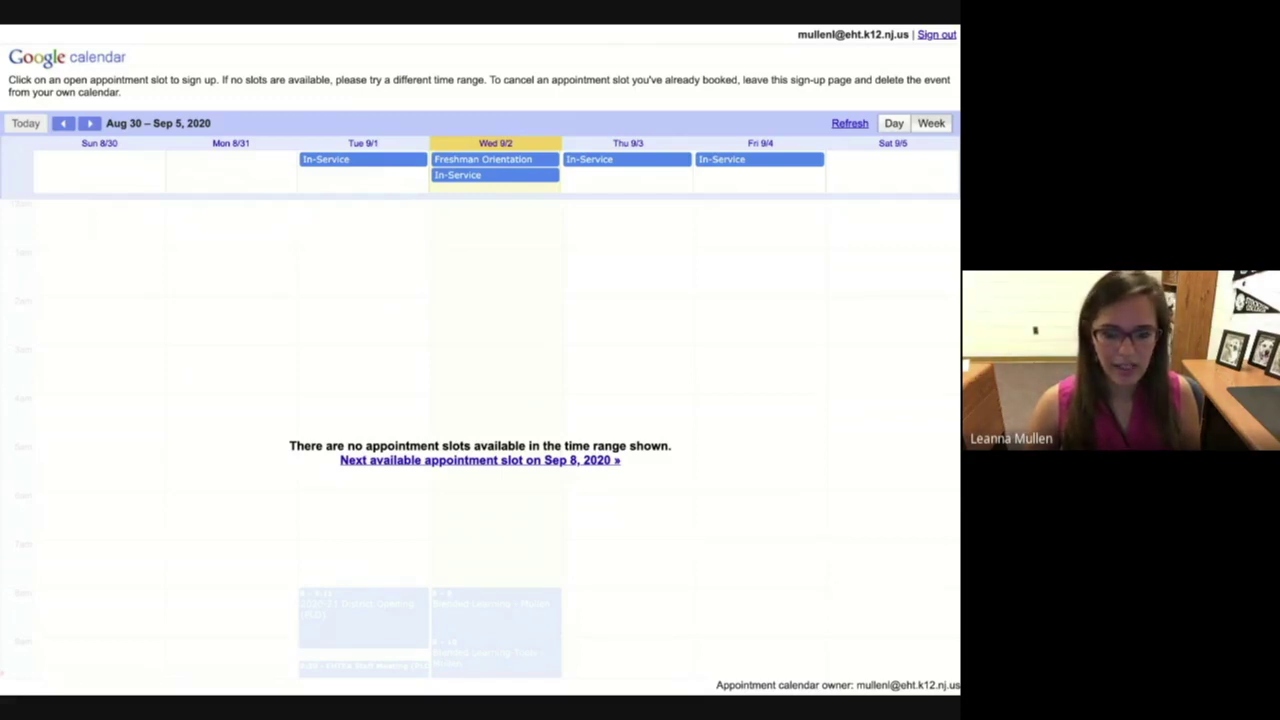
key("alt+Tab")
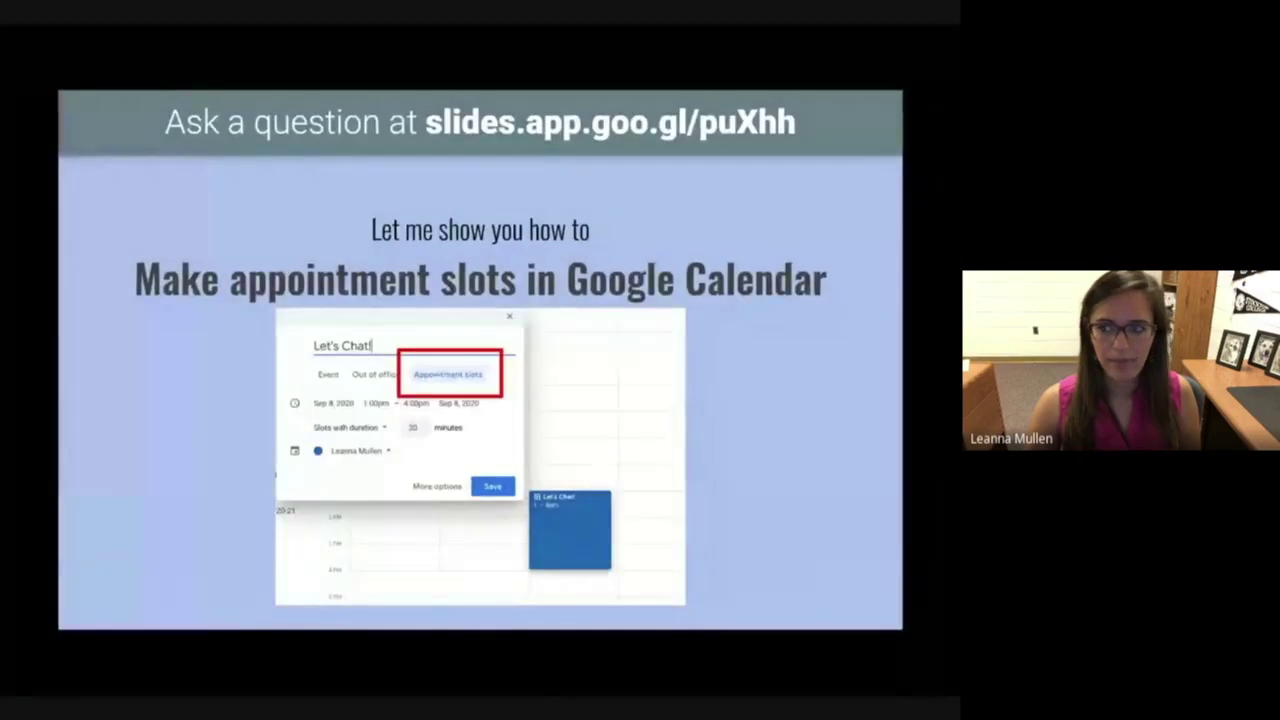